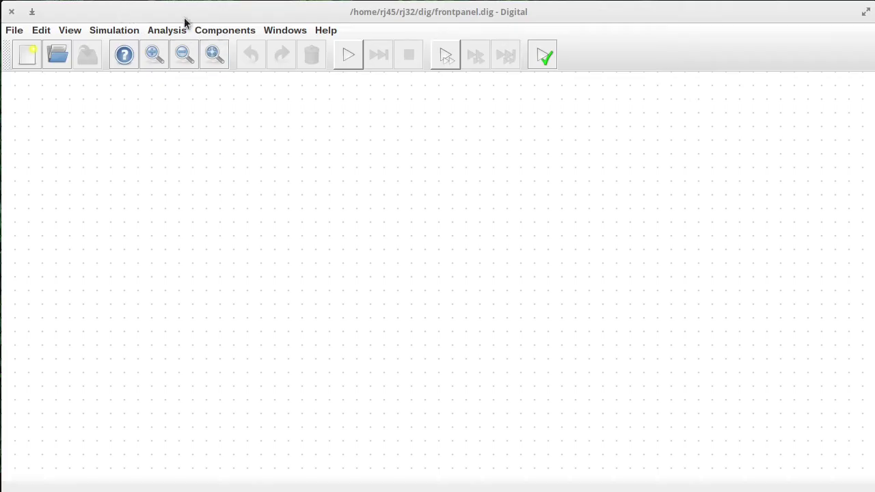
Step: Place a supply voltage component on the empty canvas and a ground component directly below it
click(227, 32)
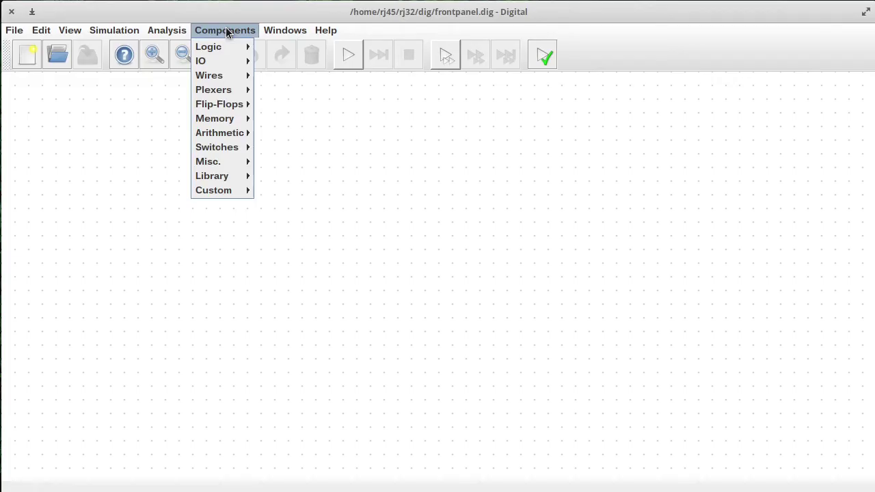
mouse_move(209, 78)
mouse_move(211, 50)
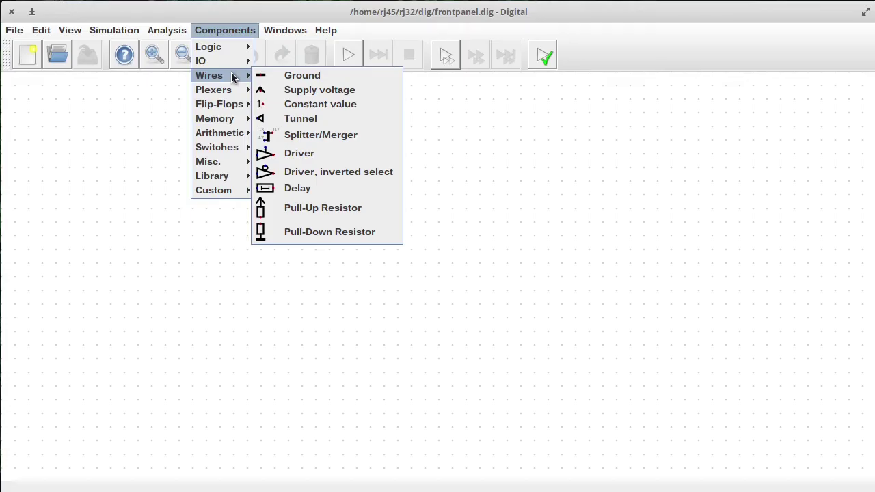
mouse_move(212, 98)
click(286, 96)
click(222, 170)
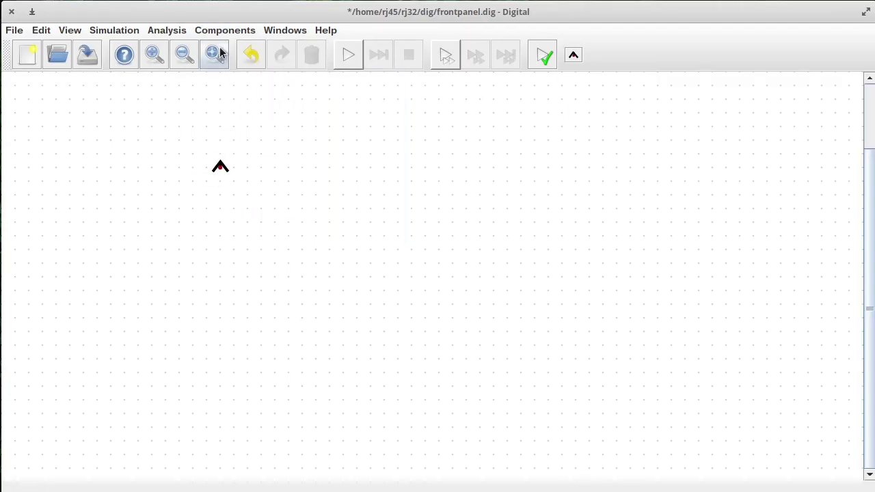
click(220, 32)
mouse_move(220, 77)
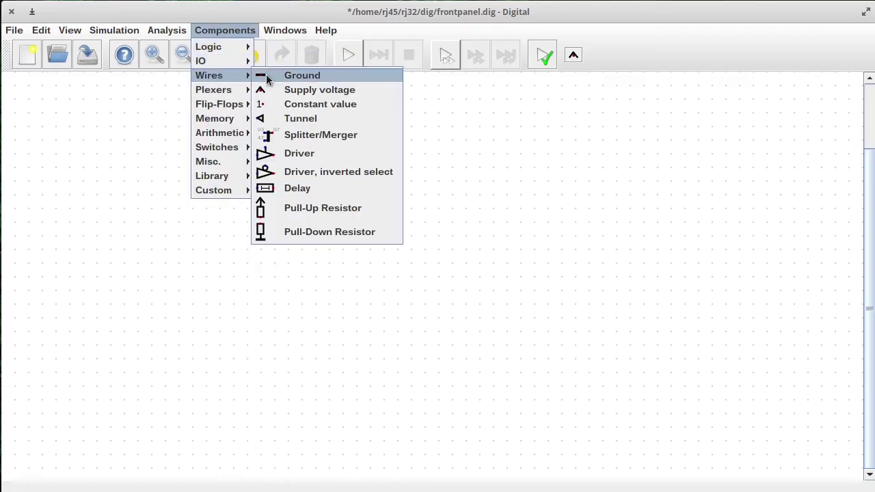
click(273, 75)
click(231, 238)
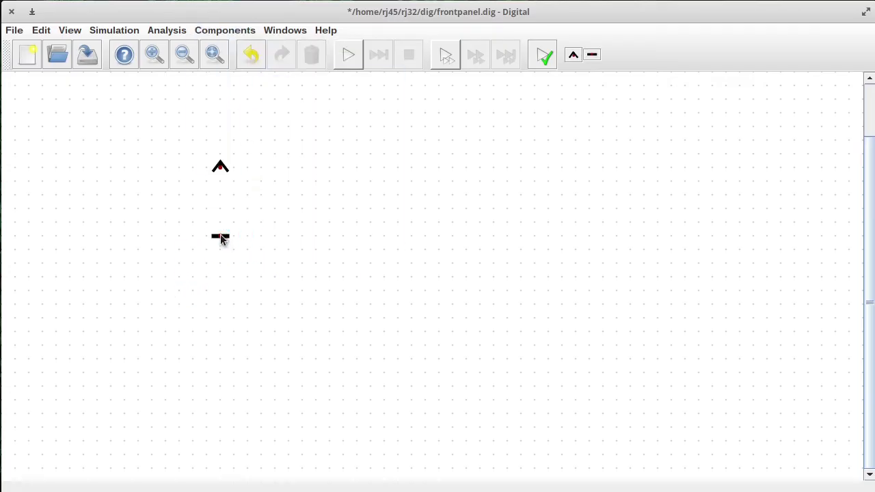
Step: Wire the ground directly to the supply voltage and run the simulation
click(220, 235)
click(220, 166)
click(348, 56)
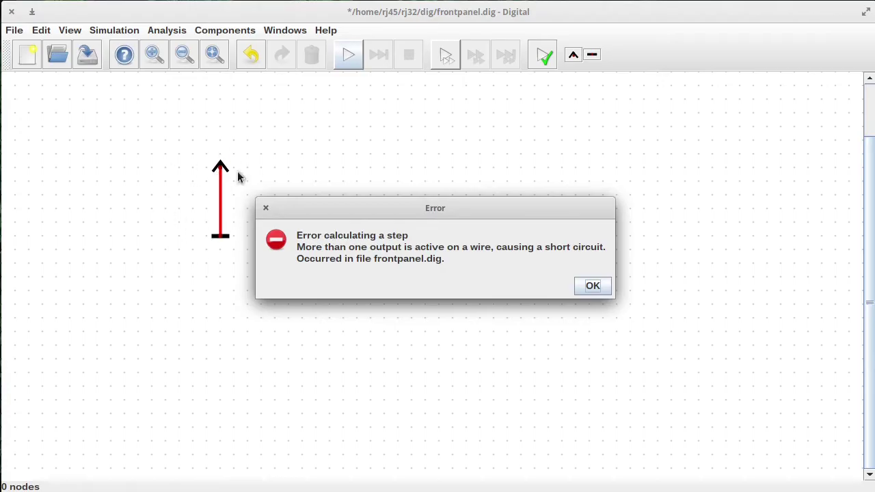
click(589, 287)
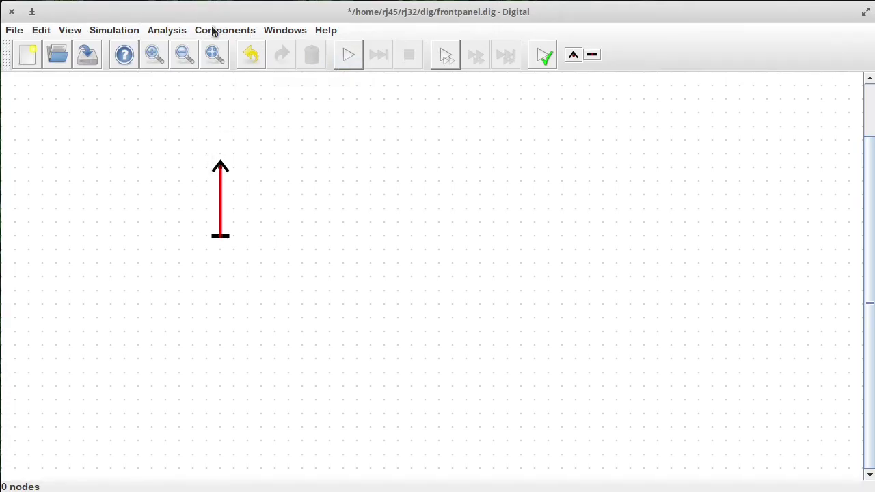
Step: Delete the supply voltage, the ground and the wire between them
drag(188, 147, 269, 278)
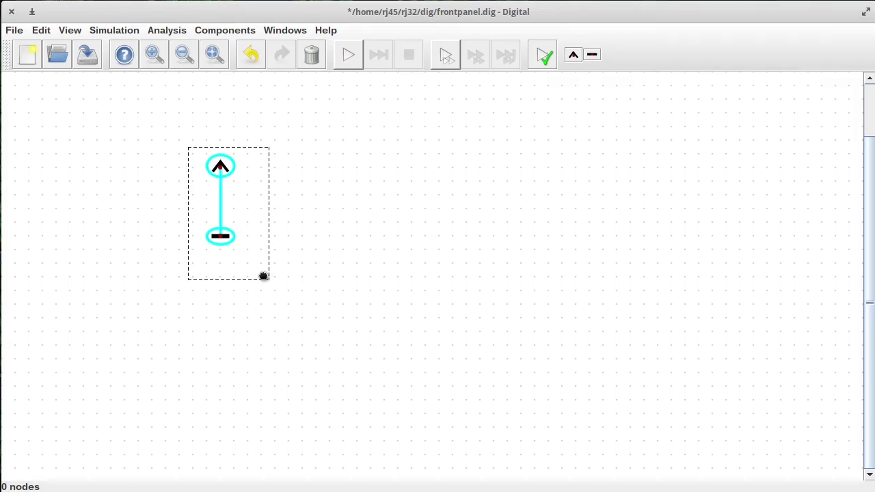
key(Delete)
Step: Place an Input component on the cleared canvas
click(227, 31)
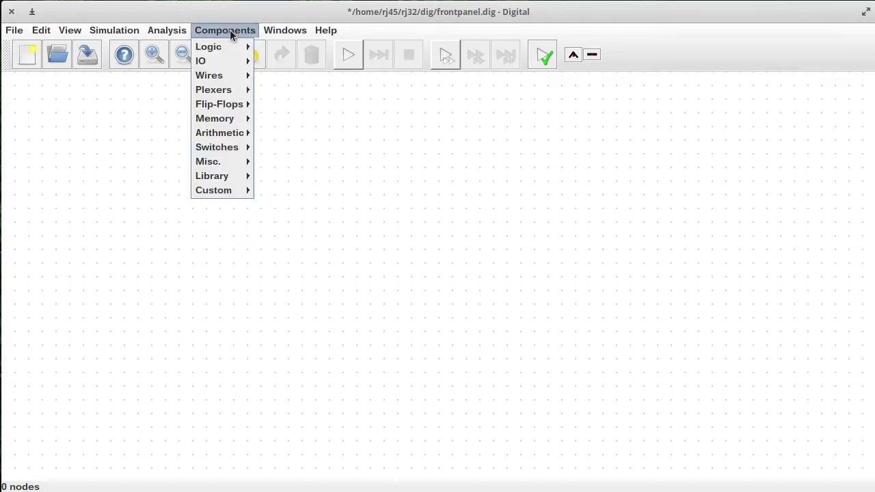
mouse_move(218, 55)
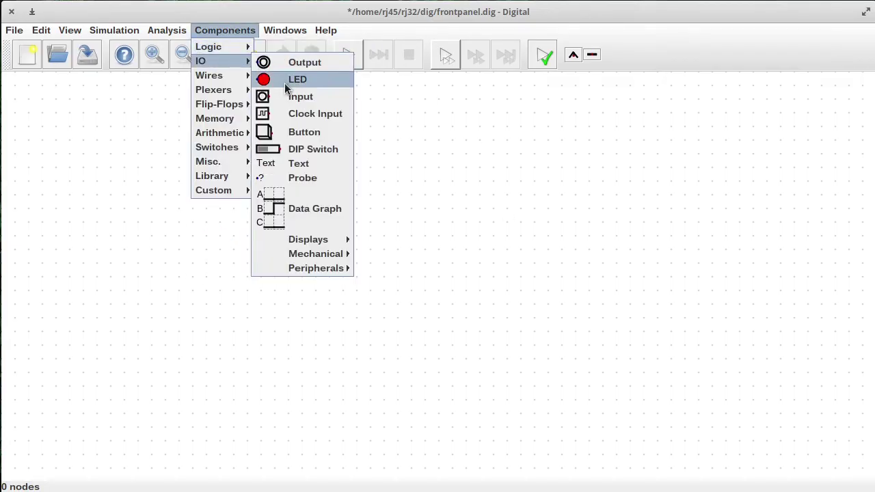
click(287, 130)
click(163, 220)
Step: Place an Output component level with the input, well to its right, and wire the two together
click(225, 30)
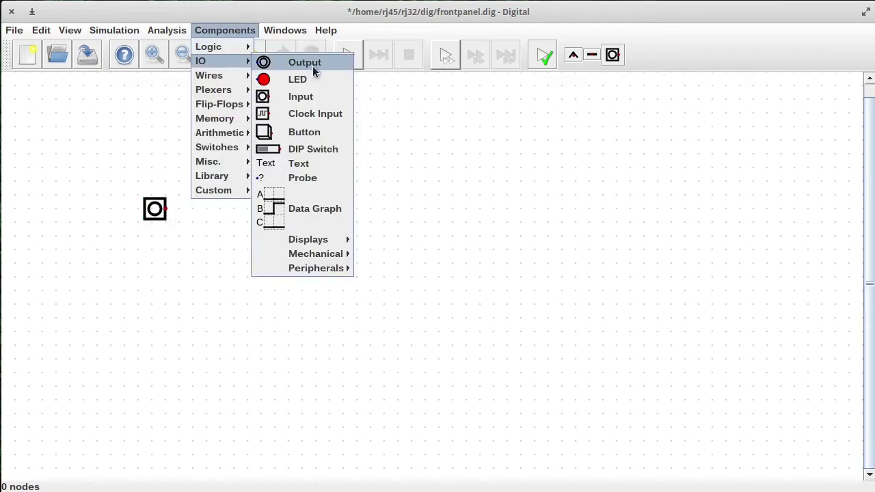
click(311, 63)
click(478, 220)
click(167, 209)
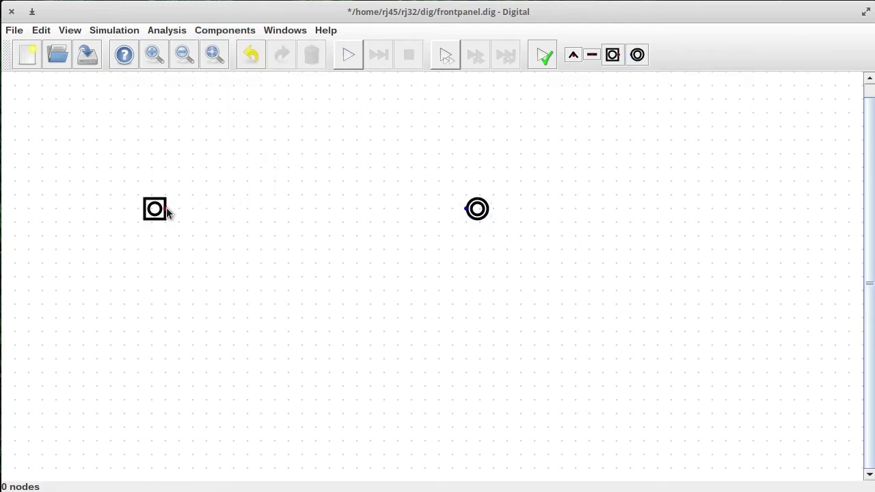
click(464, 209)
Step: Simulate the circuit, switch the input on and off again, and stop the simulation
click(348, 54)
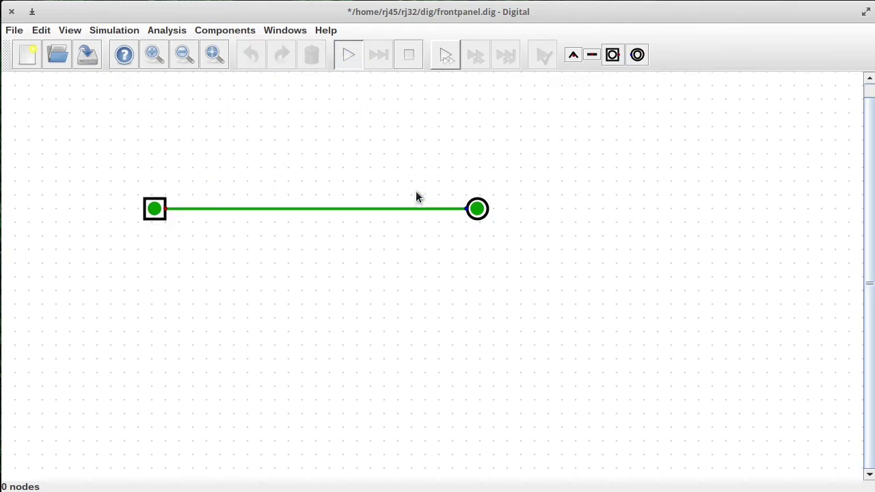
click(154, 210)
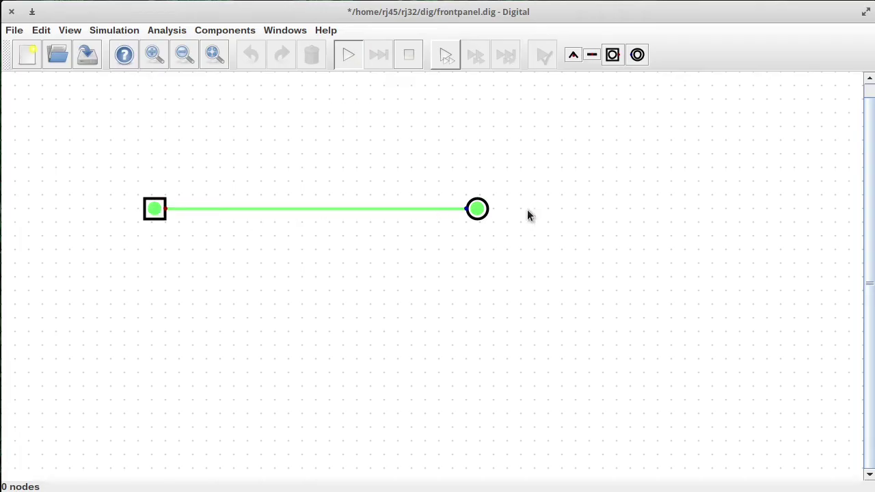
click(160, 210)
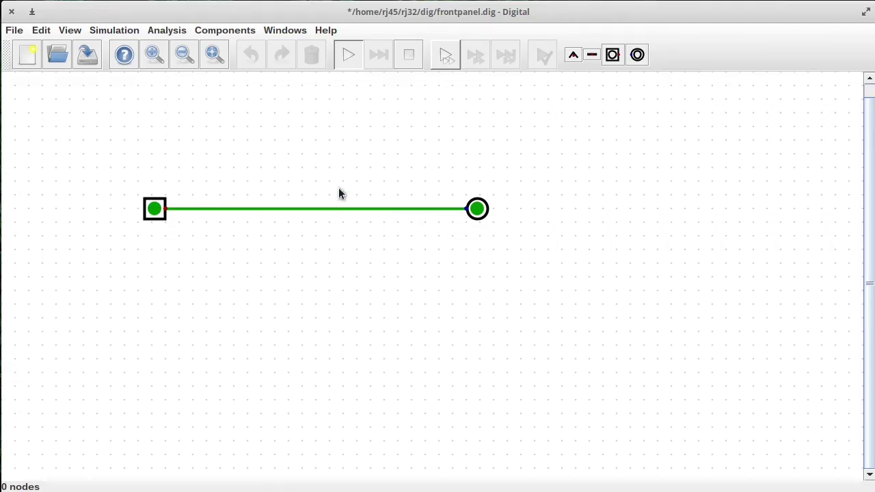
mouse_move(147, 212)
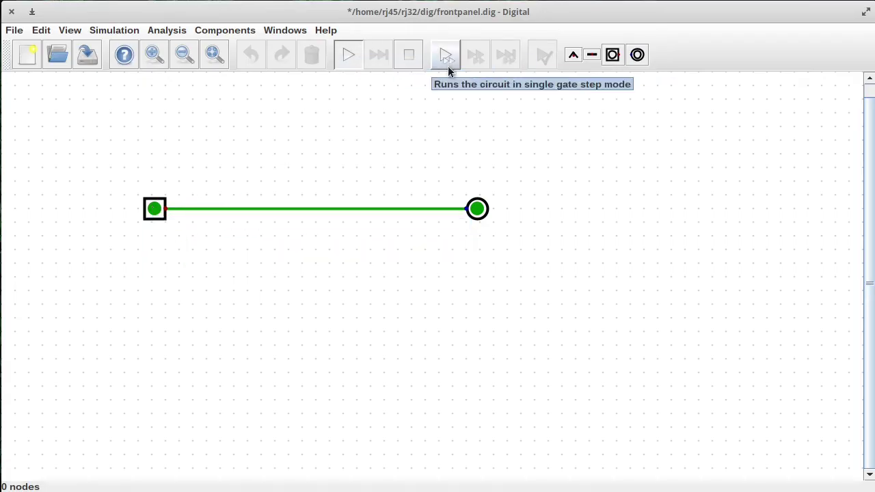
click(415, 59)
Step: Set the input component to 32 data bits and label it A
right_click(154, 210)
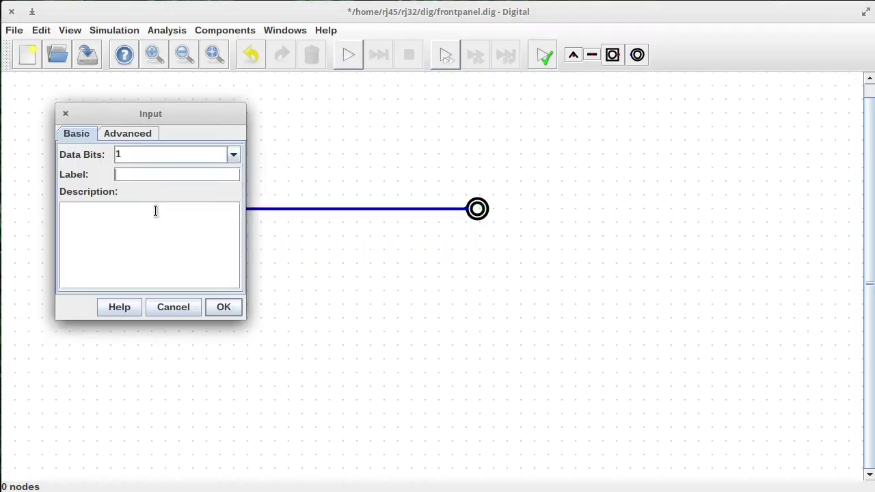
click(143, 154)
key(BackSpace)
text(32)
click(141, 175)
text(A)
click(232, 311)
Step: Set the output component to 32 data bits and label it O
right_click(477, 209)
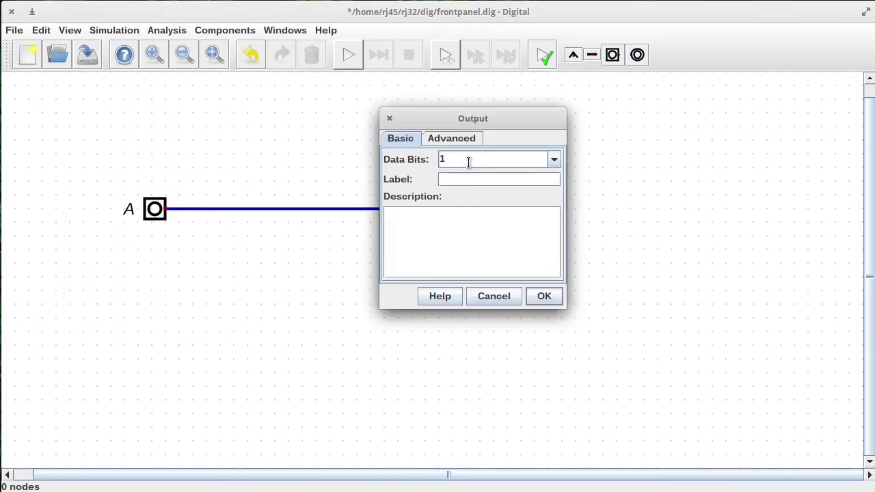
key(BackSpace)
text(3)
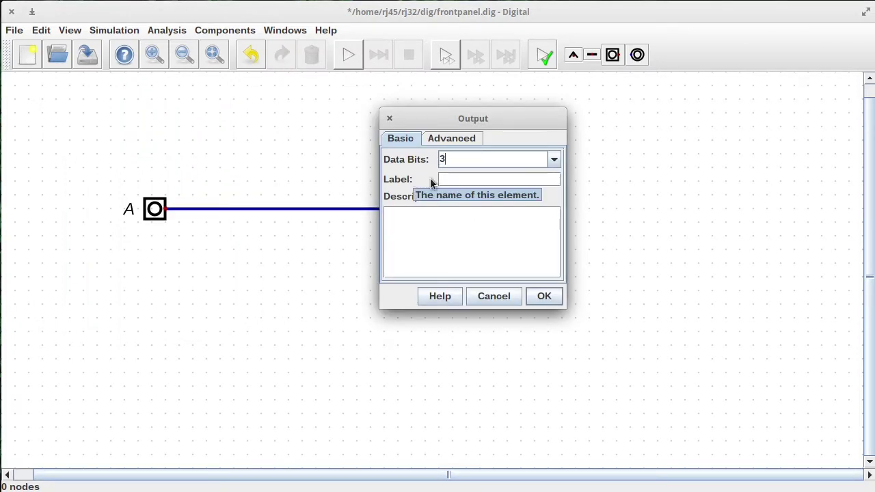
text(2)
click(468, 179)
text(O)
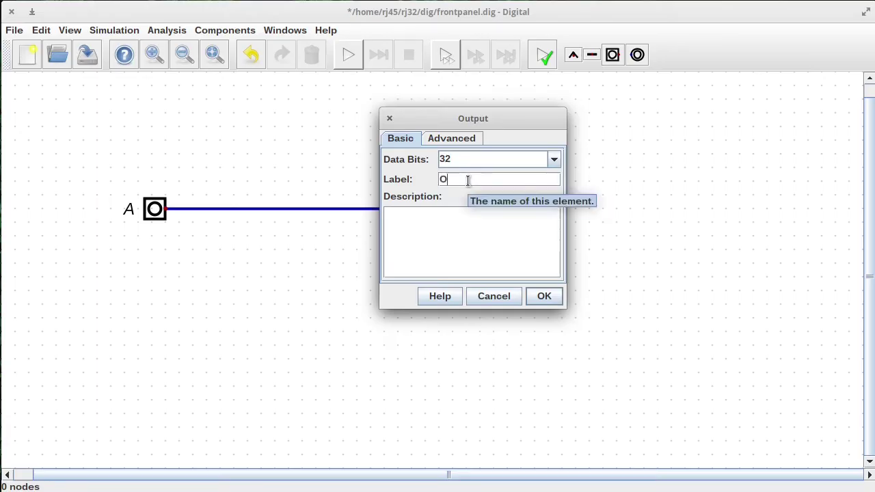
click(534, 299)
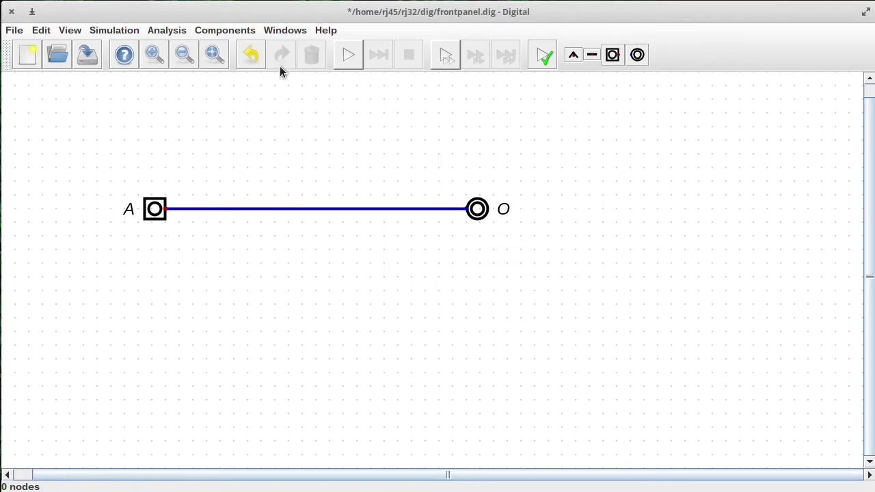
Step: Simulate the 32-bit circuit with input A set to 0x491 by its binary bits, check the wire's value, and stop the simulation
click(345, 58)
click(156, 208)
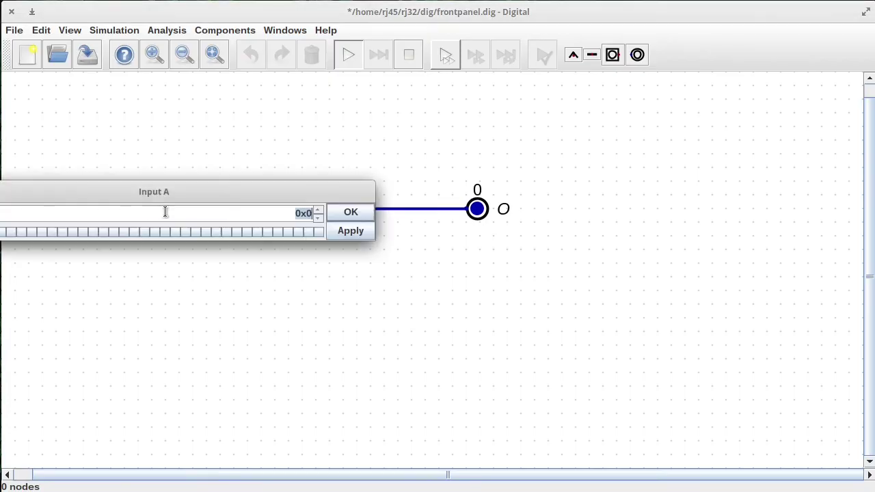
drag(205, 194, 356, 203)
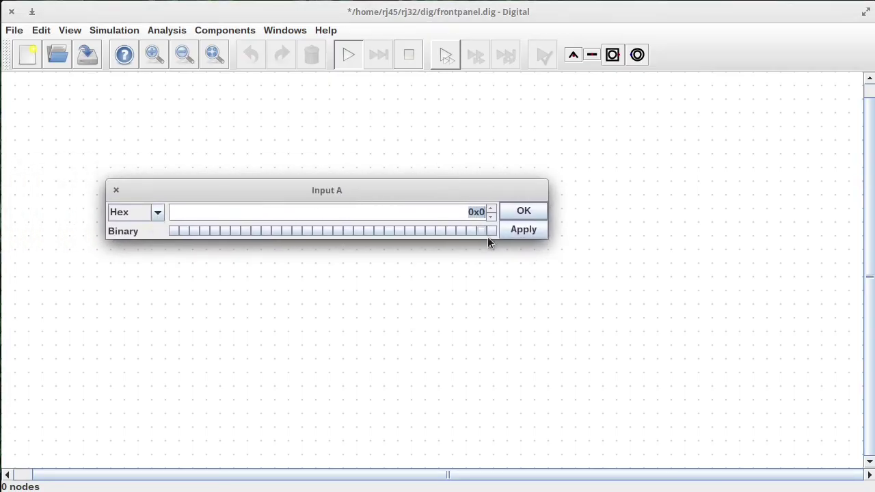
click(450, 231)
click(414, 231)
click(389, 231)
click(523, 211)
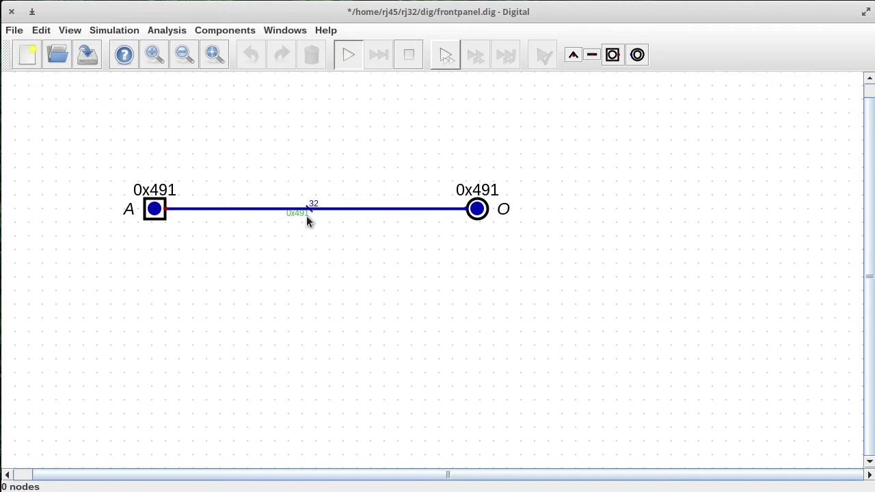
mouse_move(327, 212)
click(408, 55)
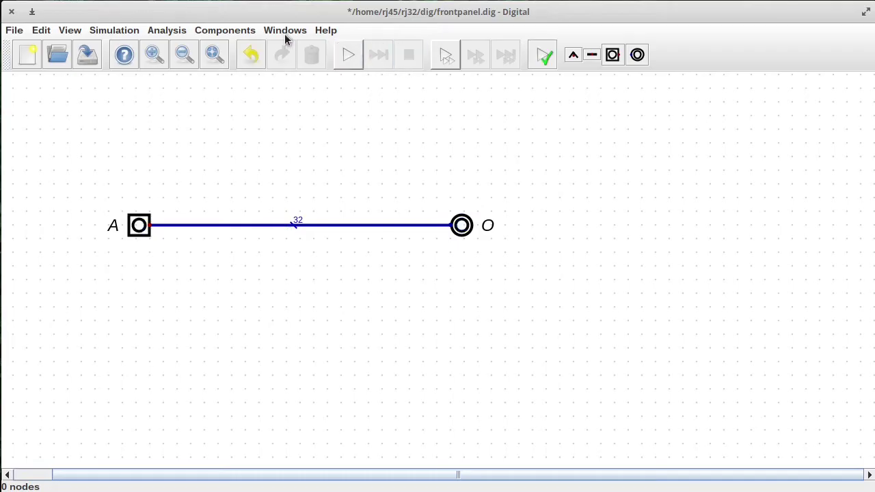
Step: Place an Adder component just below the wire between A and O
click(237, 32)
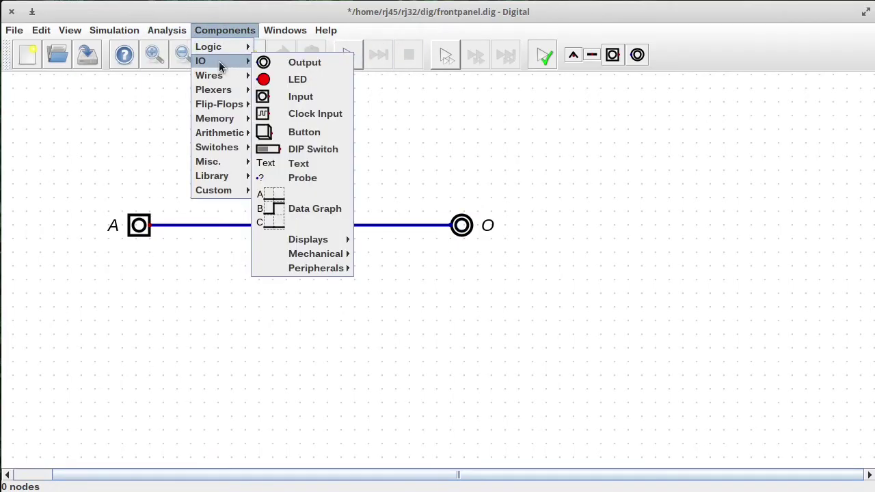
mouse_move(224, 75)
mouse_move(220, 139)
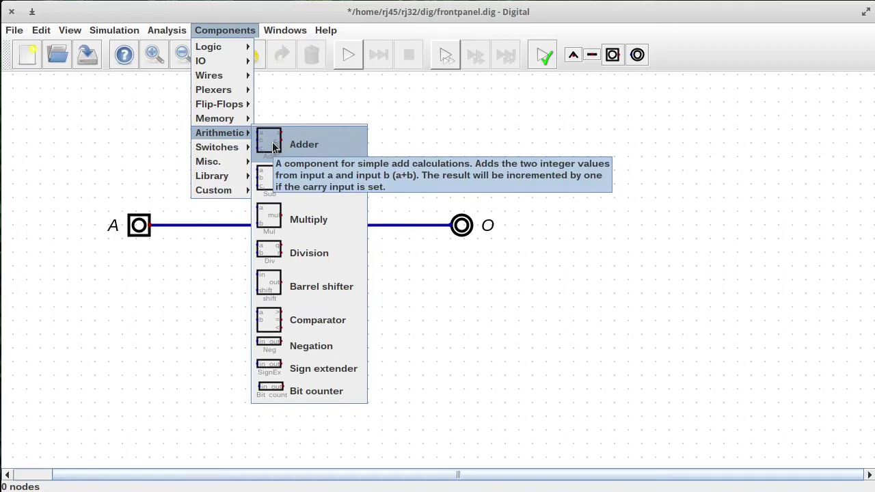
click(272, 146)
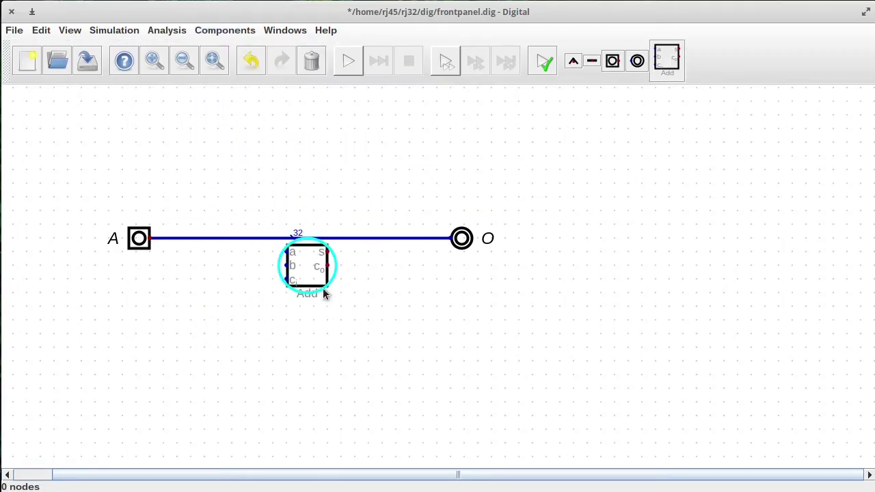
click(314, 311)
Step: Delete the wire between A and O and move the adder up into the gap between them
drag(422, 225, 454, 256)
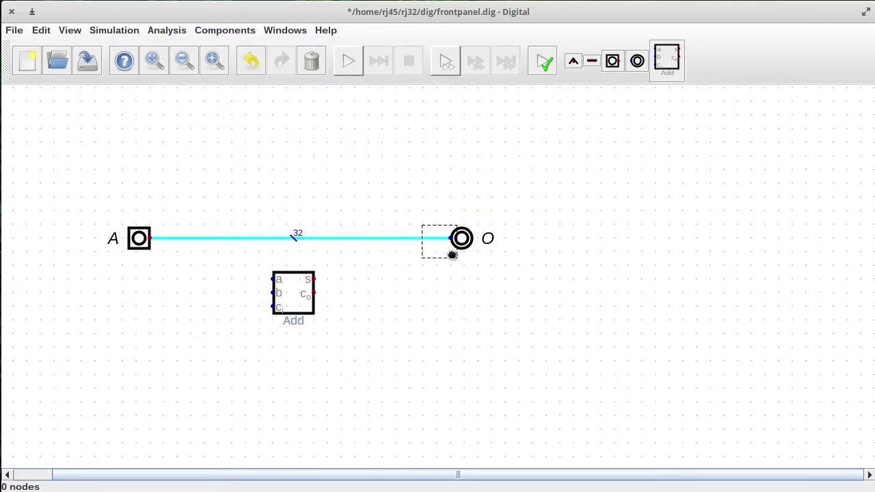
key(Delete)
drag(239, 233, 338, 279)
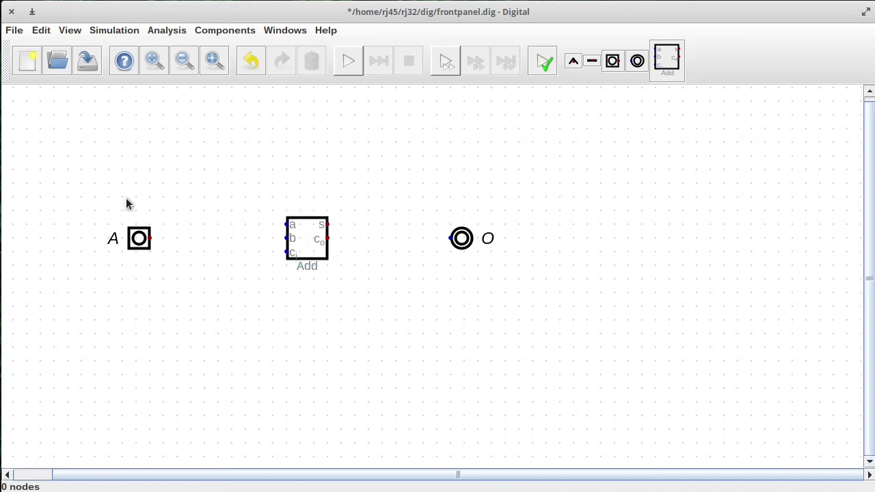
Step: Duplicate input A and align the copy directly below the original
drag(92, 189, 166, 266)
key(ctrl+c)
key(ctrl+v)
click(141, 298)
drag(70, 271, 180, 318)
drag(126, 292, 140, 294)
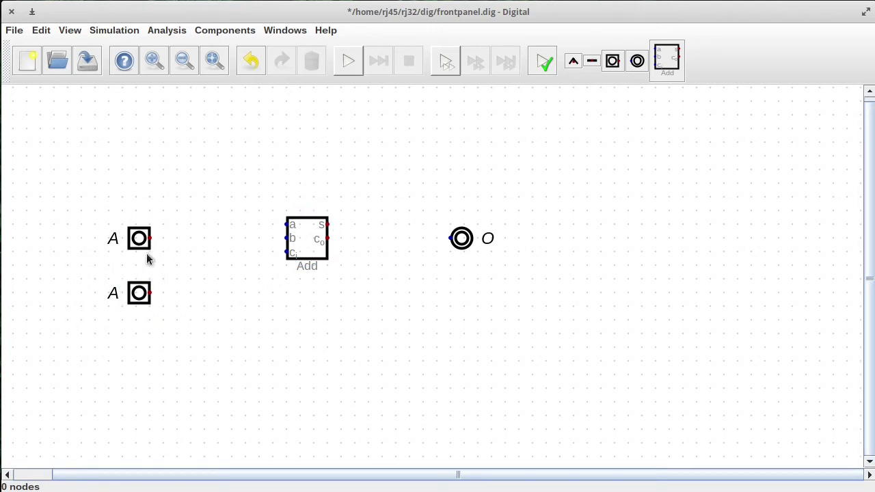
Step: Change the label of the lower, copied input to B
drag(69, 191, 192, 259)
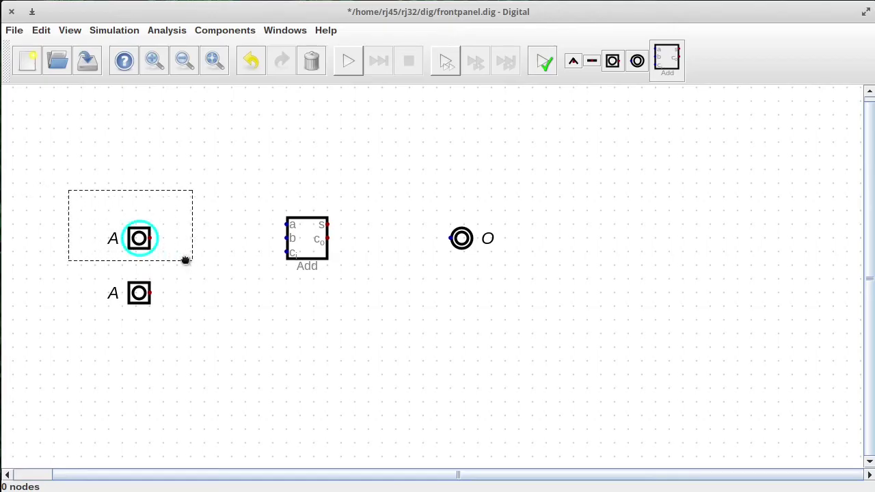
click(130, 330)
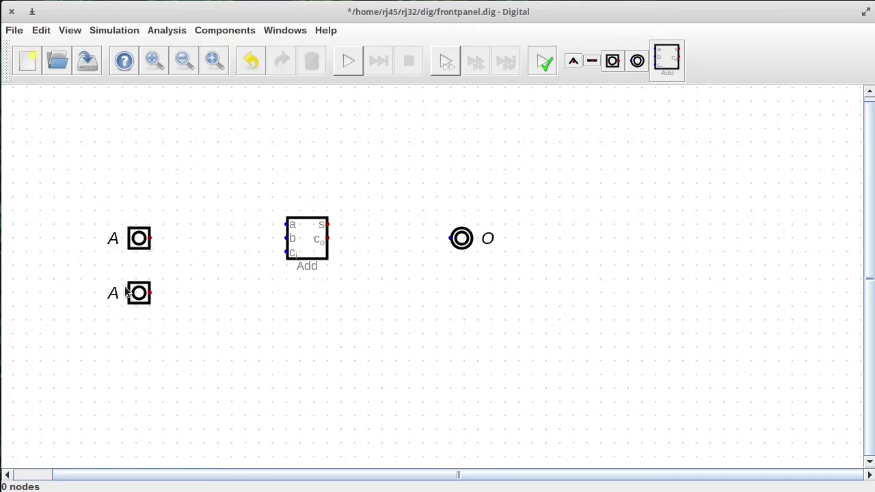
click(139, 293)
text(B)
key(Return)
Step: Move the adder level with input A and wire A to a, B to b, and s to output O
drag(309, 244, 322, 258)
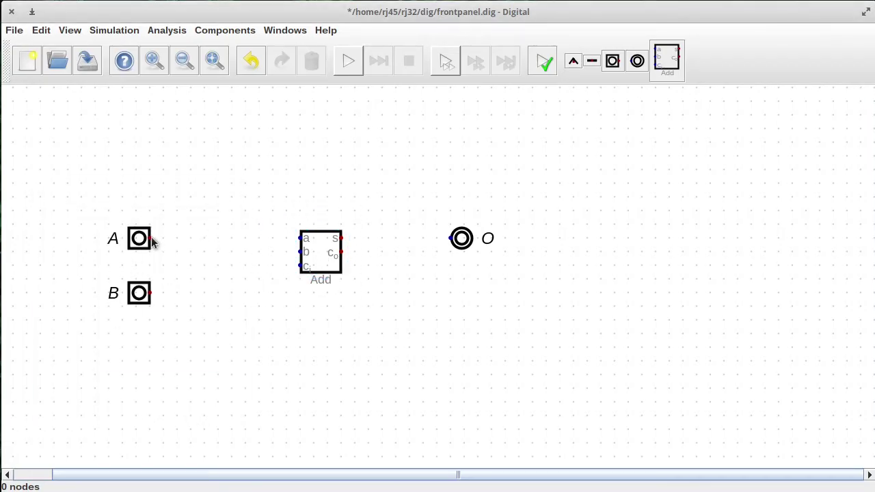
click(150, 237)
click(301, 237)
click(150, 292)
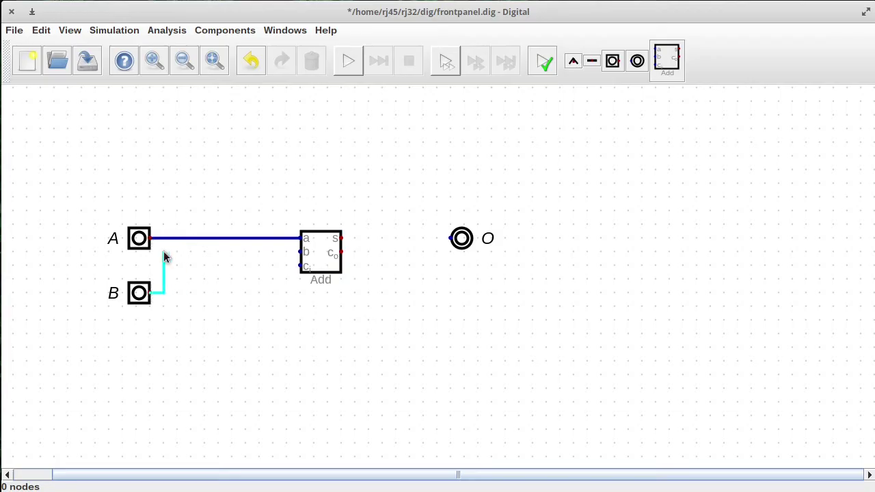
click(301, 251)
click(343, 238)
click(451, 238)
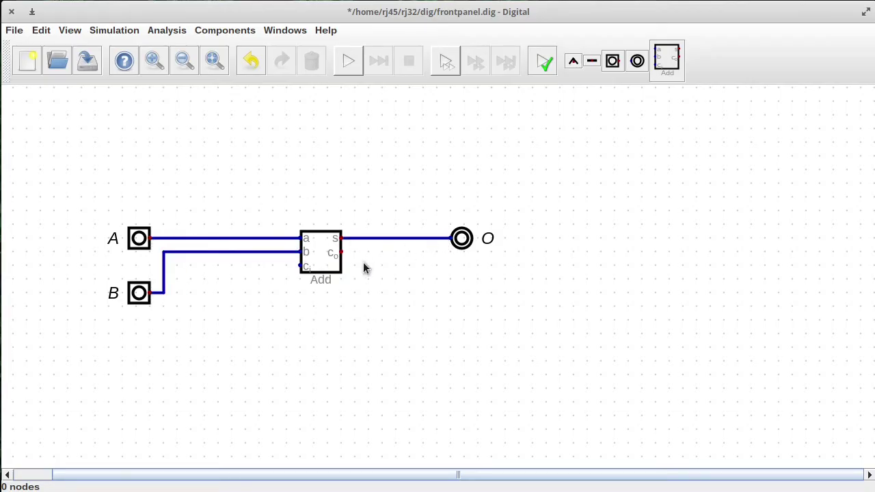
Step: View the adder's properties without changing them, try to run the simulation, and dismiss the error
right_click(311, 243)
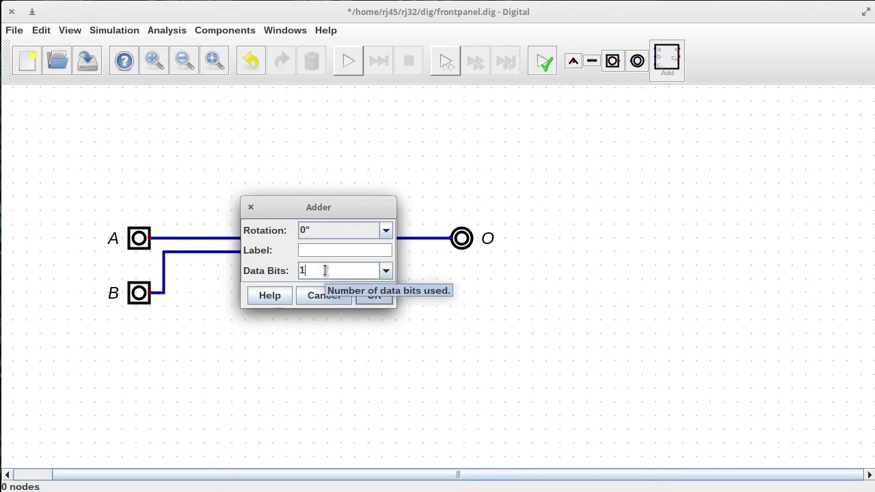
click(323, 295)
click(345, 62)
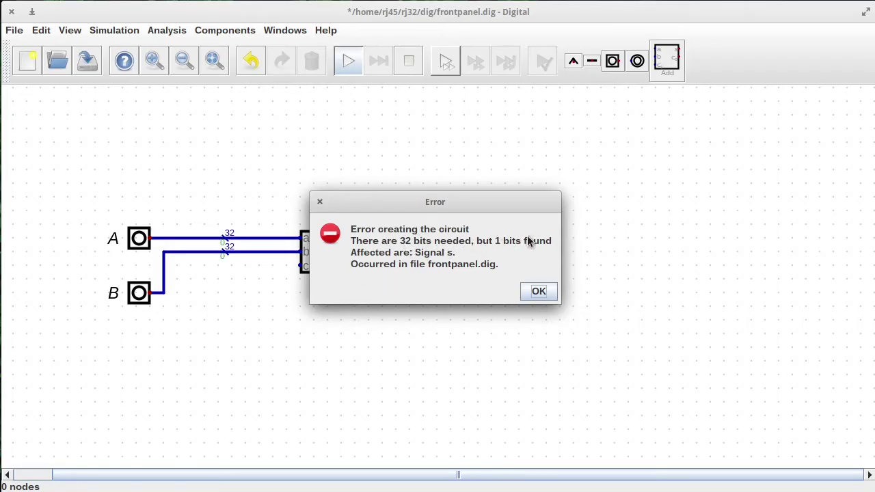
click(537, 291)
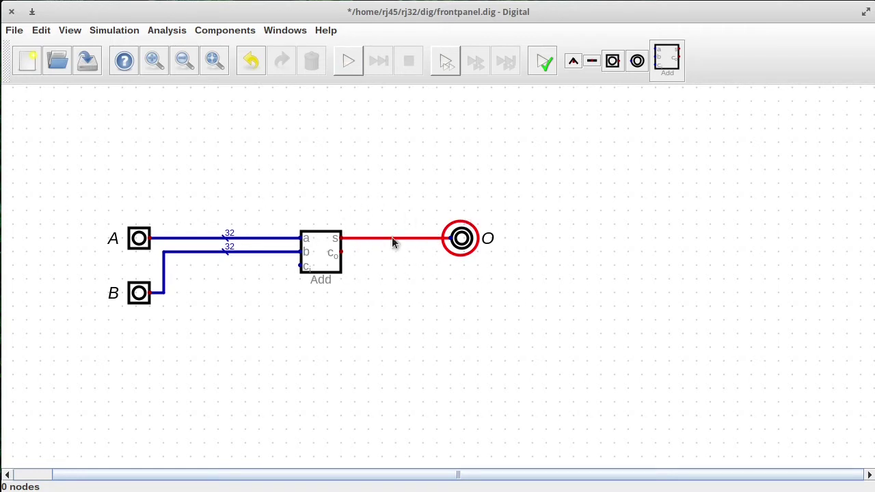
Step: Set the adder's data bits to 32
right_click(323, 246)
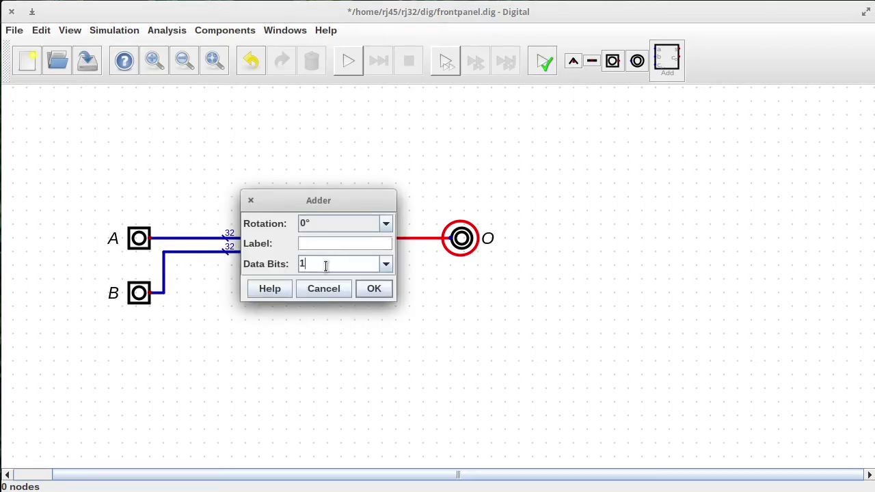
click(325, 265)
key(BackSpace)
click(369, 290)
Step: Check output O's properties and try running the simulation again
right_click(470, 249)
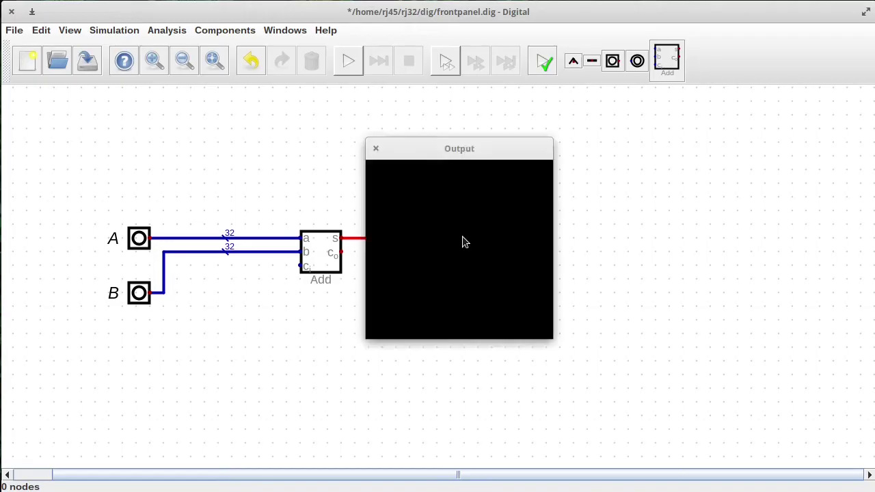
click(539, 333)
click(350, 66)
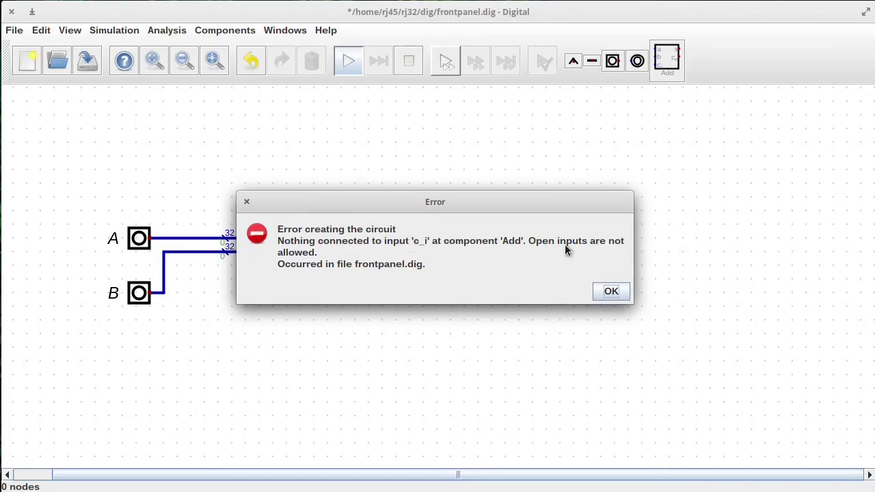
click(598, 291)
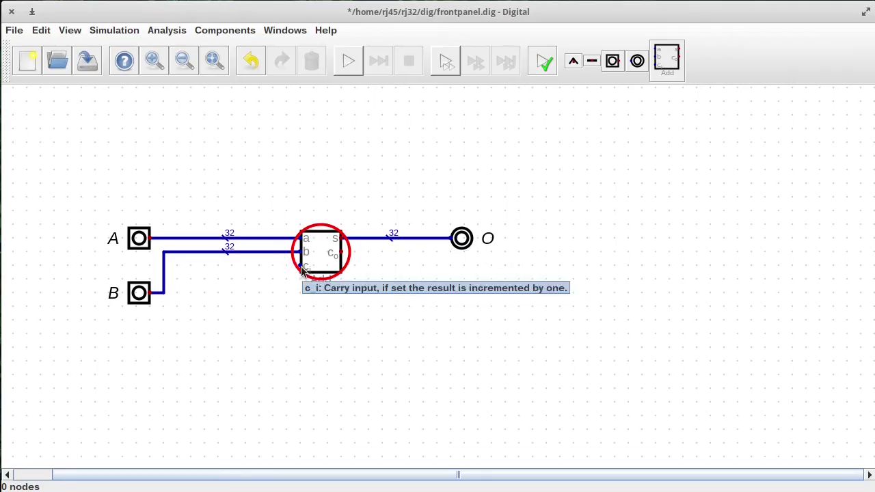
Step: Place a Constant value component just left of the adder's carry input
mouse_move(313, 265)
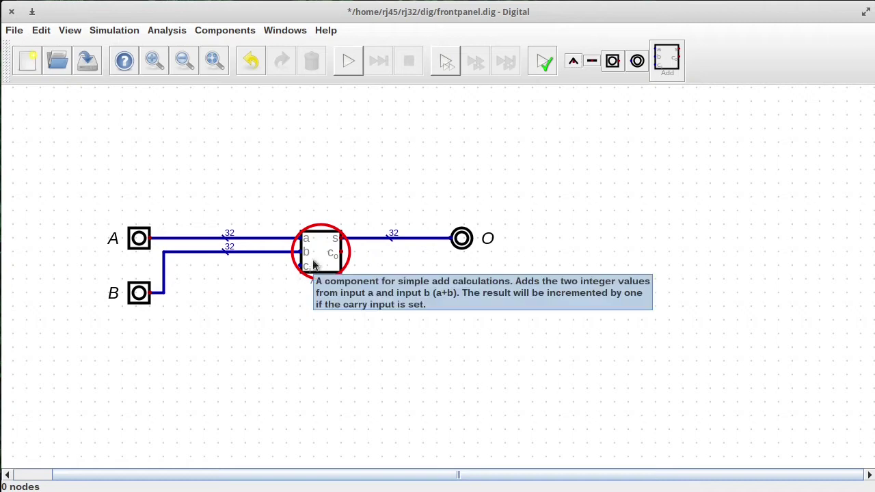
click(224, 30)
mouse_move(214, 80)
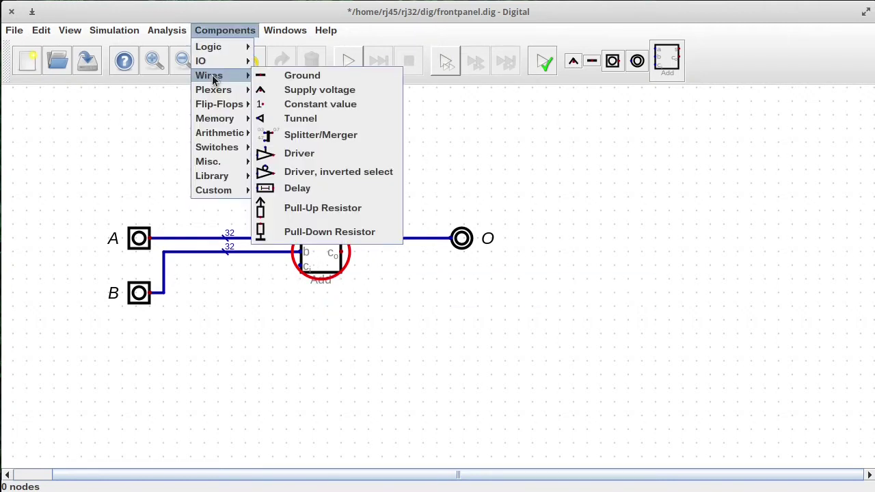
click(272, 104)
click(270, 269)
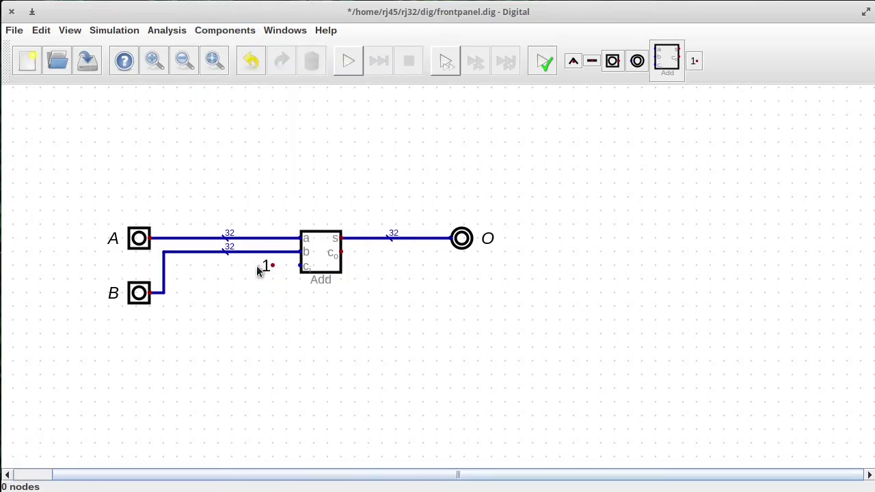
Step: Set the value of the constant beside the adder to 0
right_click(271, 271)
click(243, 283)
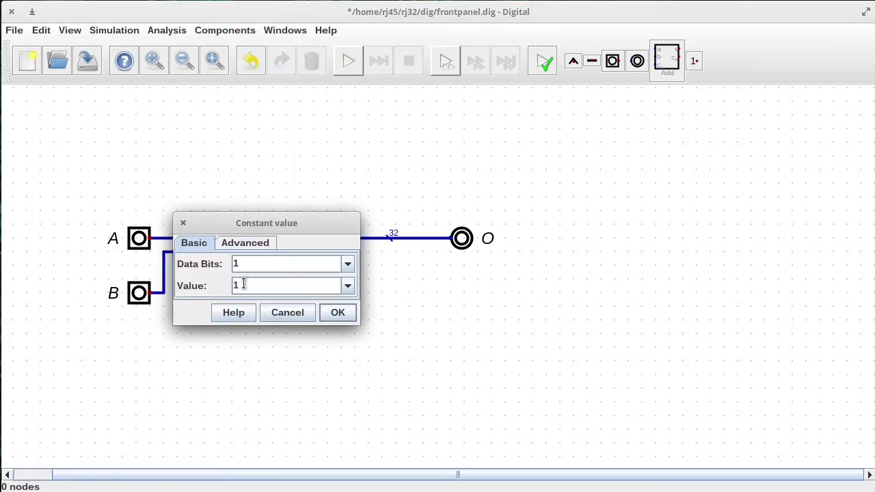
key(BackSpace)
text(0)
key(Return)
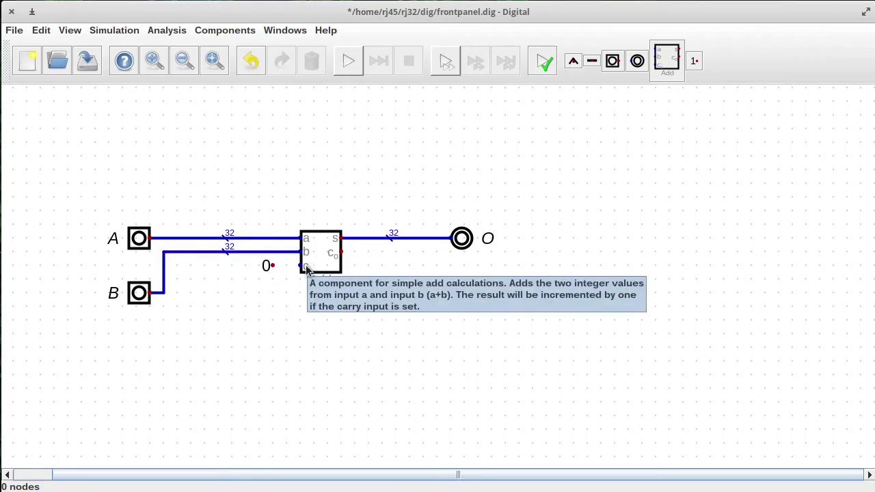
Step: Wire the constant to the adder's carry input, then run and stop the simulation
click(272, 266)
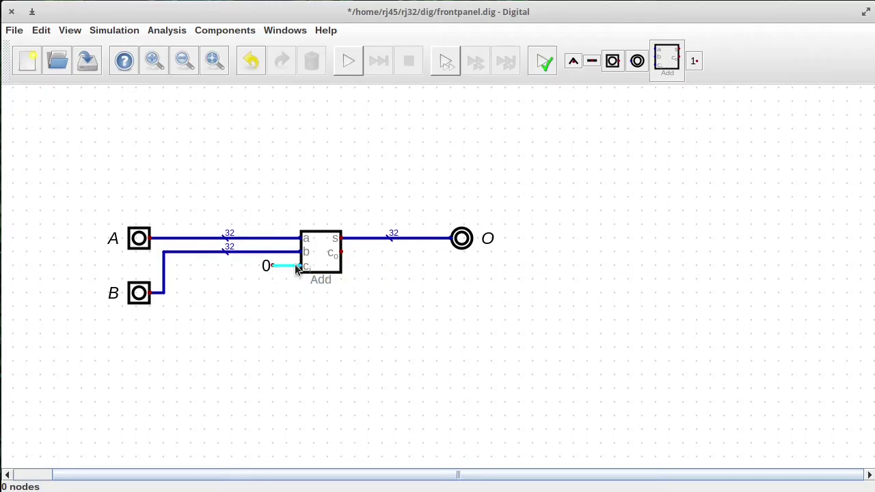
click(301, 265)
click(347, 75)
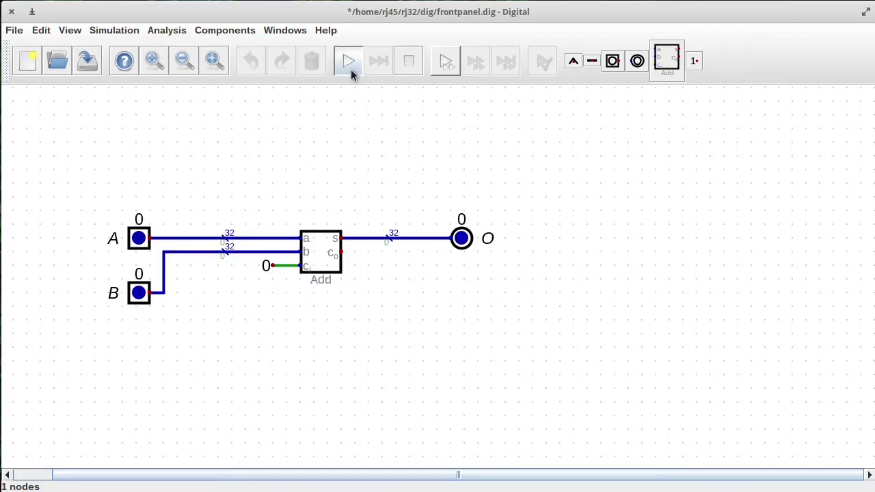
click(408, 70)
Step: Replace the constant and its wire with a Ground component wired to the adder's carry input, and test-run the simulation
drag(244, 261, 309, 284)
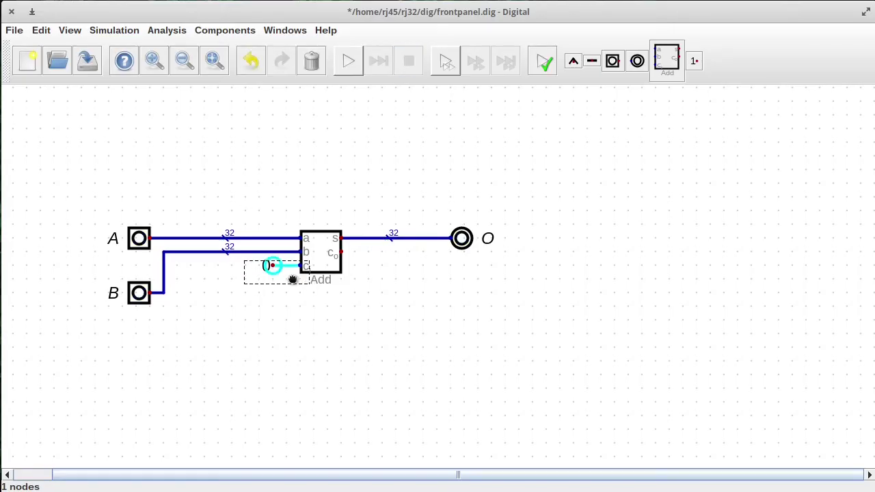
key(Delete)
click(592, 61)
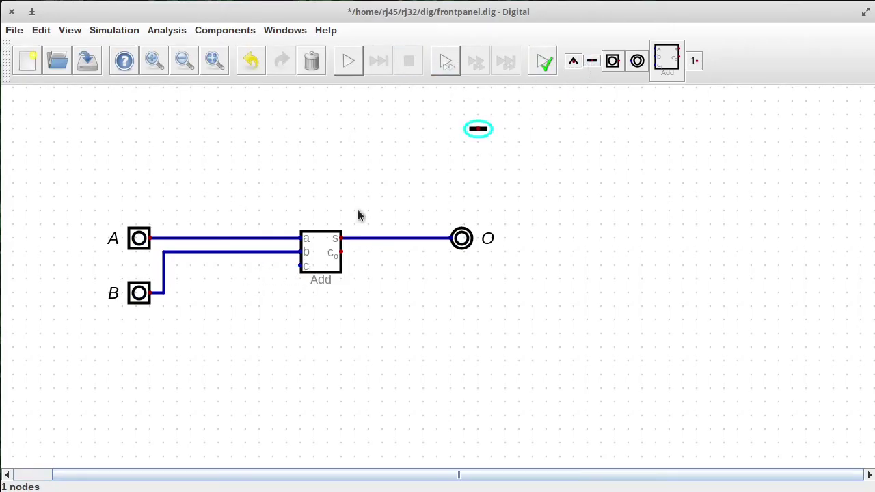
click(287, 276)
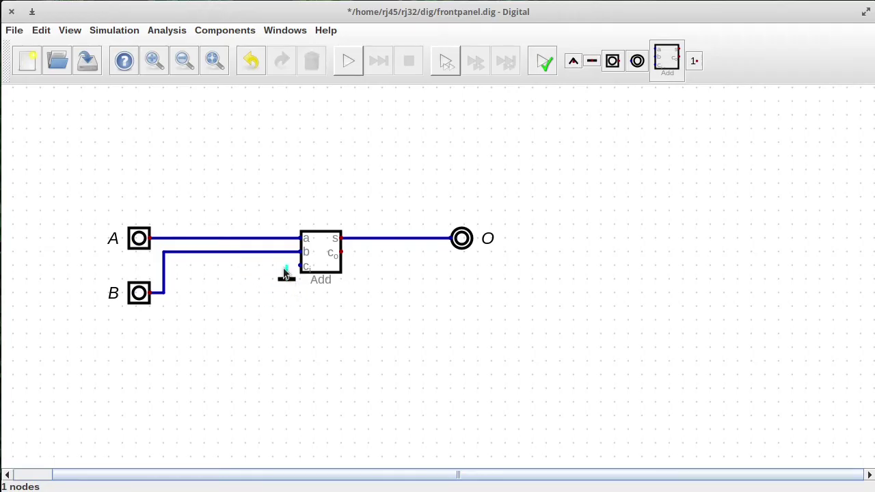
click(349, 62)
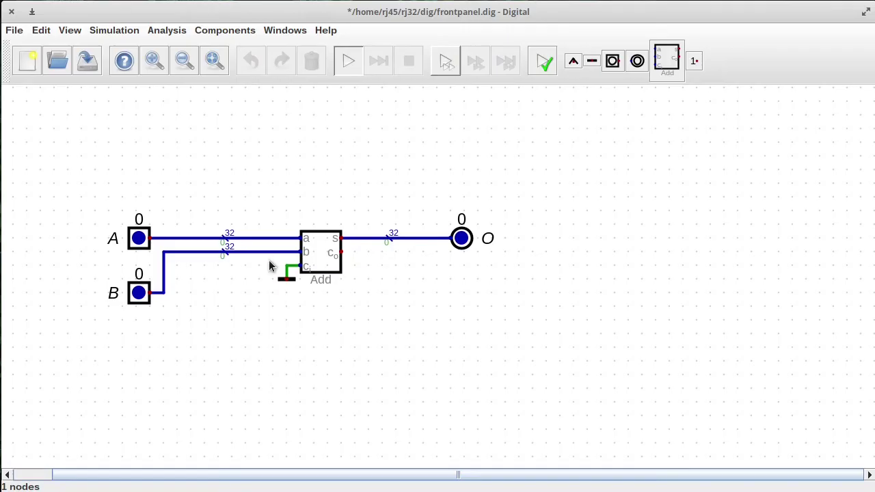
click(413, 66)
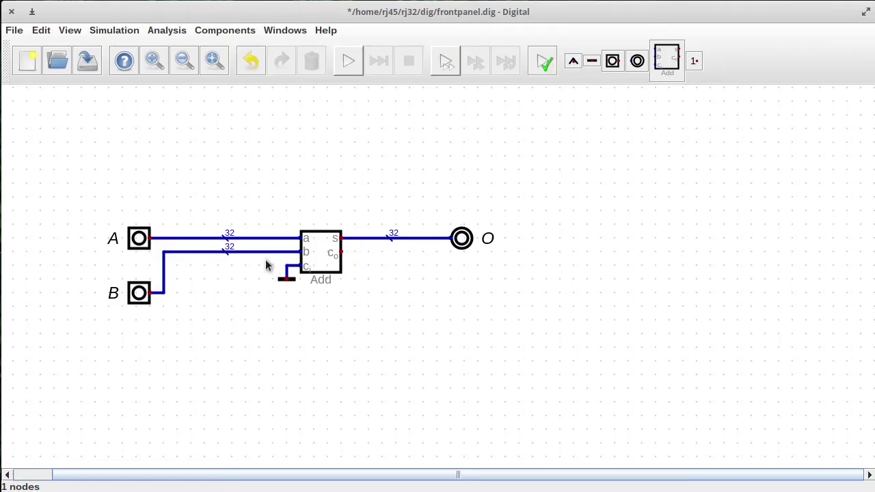
Step: Replace the ground with a Supply voltage component pointing downward, wired to the adder's carry input, and run the simulation
drag(266, 260, 298, 295)
key(Delete)
click(572, 61)
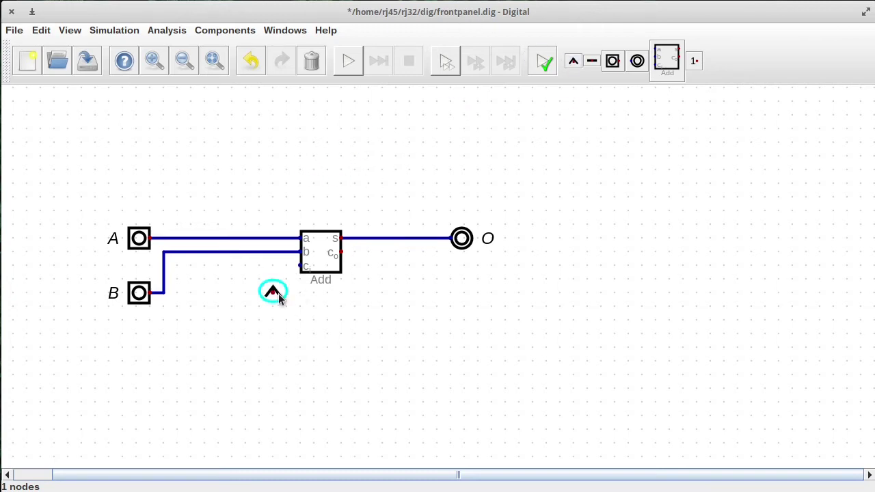
key(r)
click(286, 270)
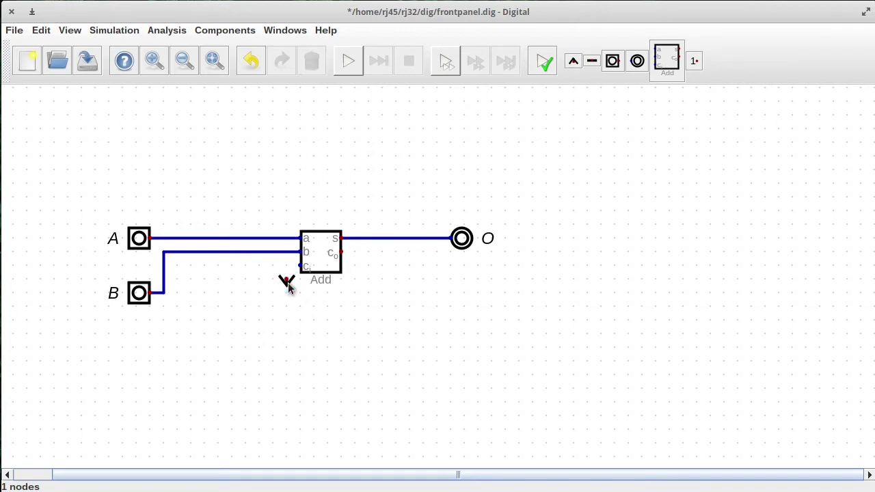
key(space)
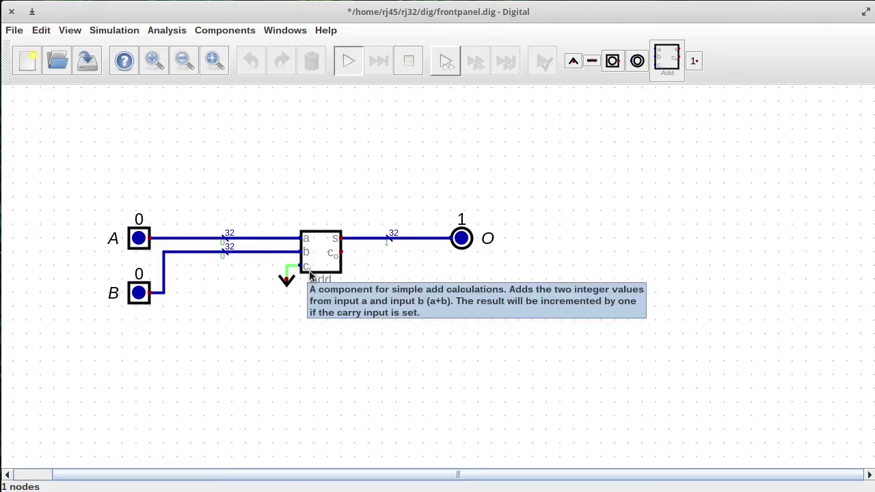
mouse_move(345, 243)
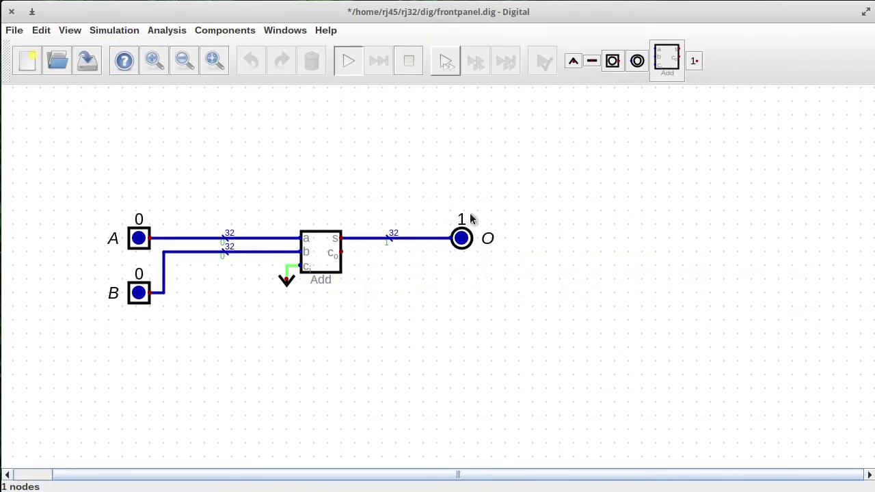
mouse_move(435, 251)
Step: Stop the simulation and replace the supply voltage with a Ground component wired to the adder's carry input
key(Escape)
drag(312, 324, 269, 260)
key(Delete)
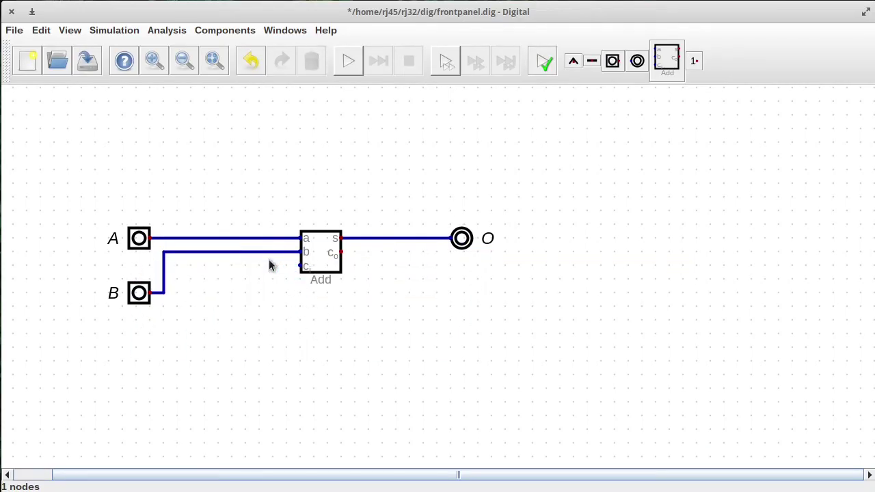
mouse_move(591, 61)
mouse_down()
mouse_move(287, 293)
mouse_move(288, 281)
mouse_up()
click(286, 279)
click(301, 265)
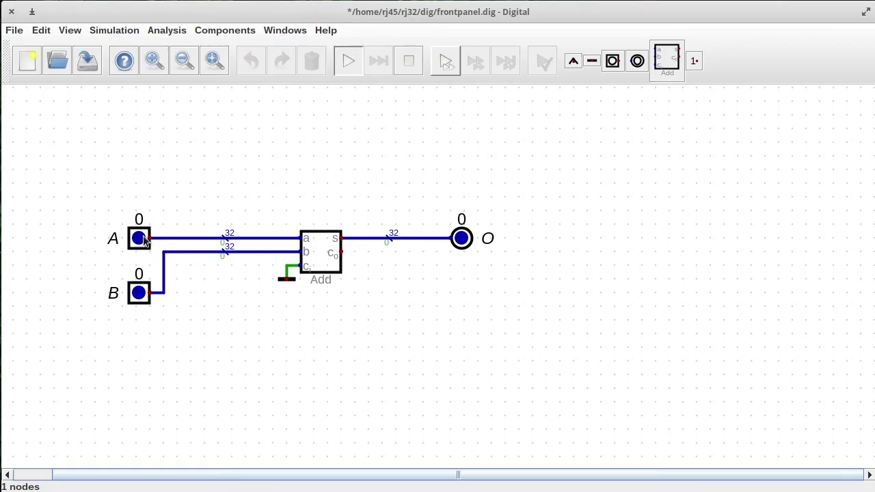
Step: Run the simulation with input A set to 0x64 and input B set to 54 (0x36)
click(140, 238)
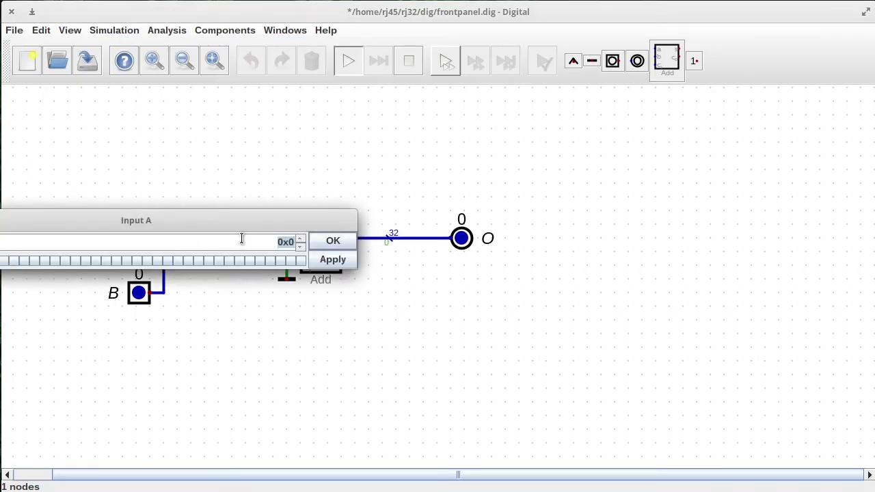
text(1)
click(333, 241)
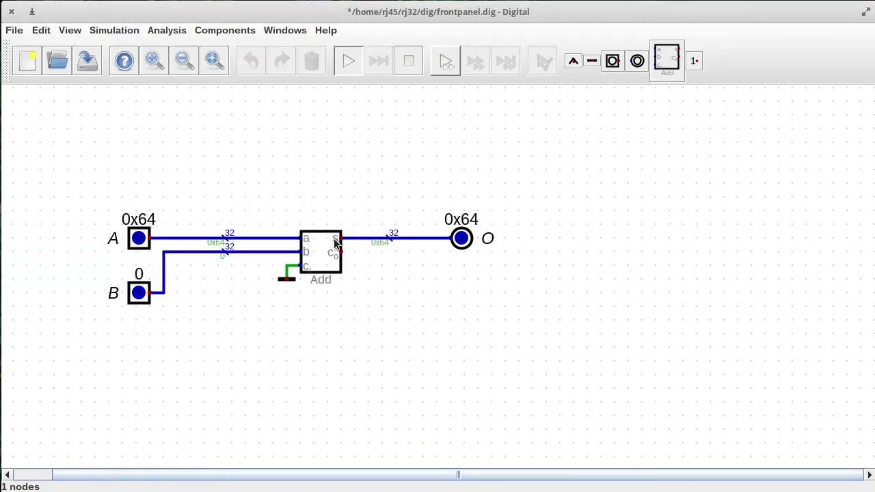
click(150, 289)
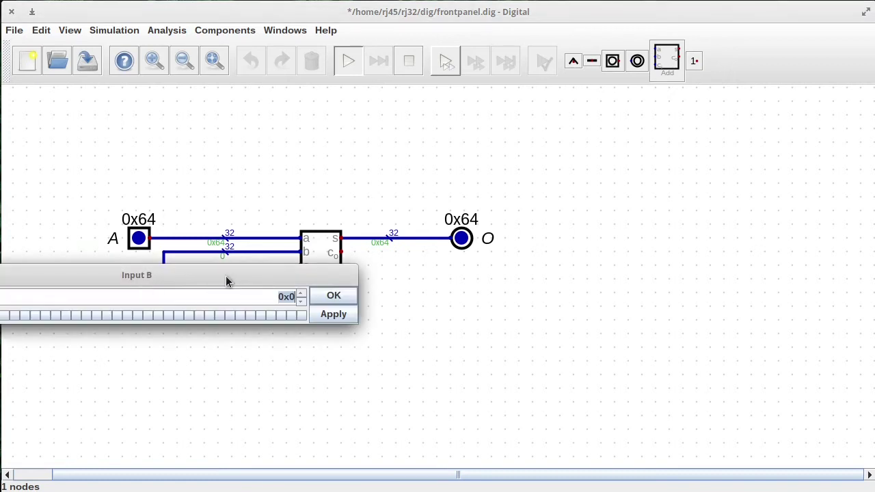
text(54)
click(334, 297)
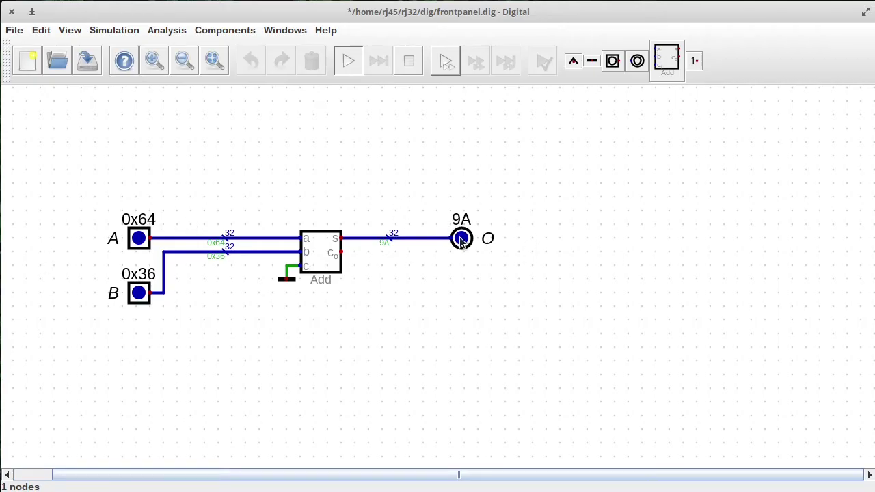
Step: Stop the simulation and set output O's number format to signed decimal
click(408, 61)
right_click(459, 239)
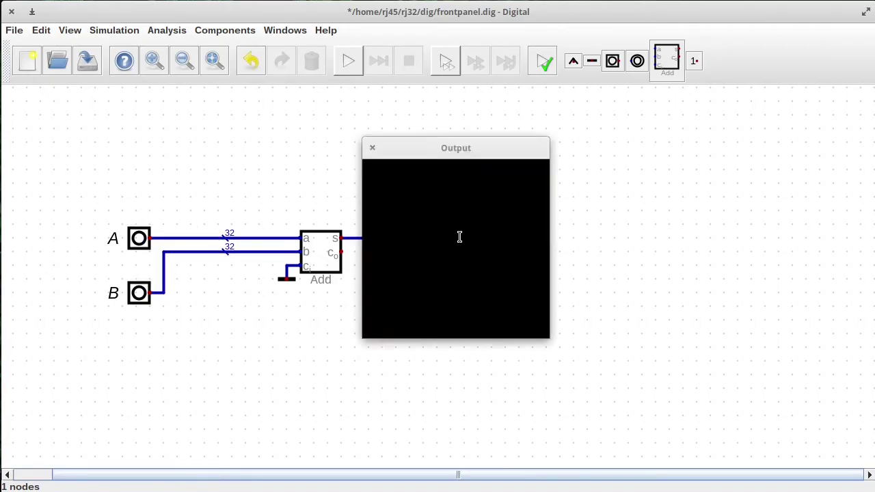
click(434, 168)
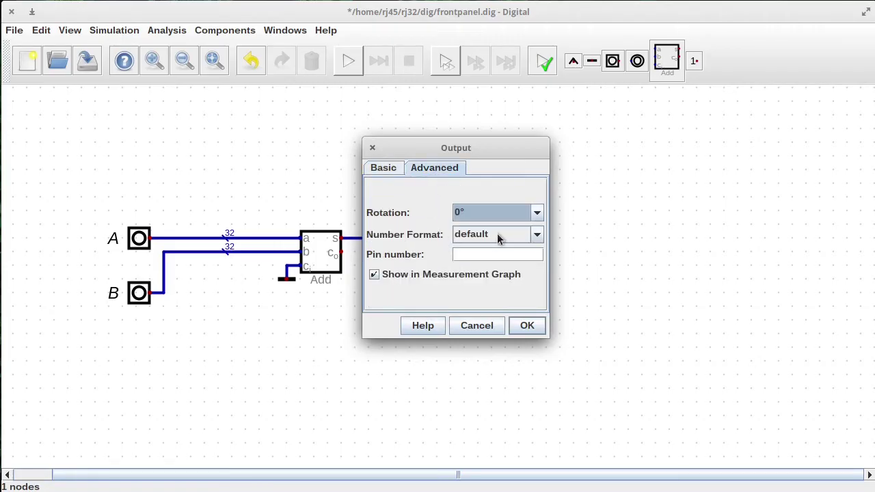
click(537, 234)
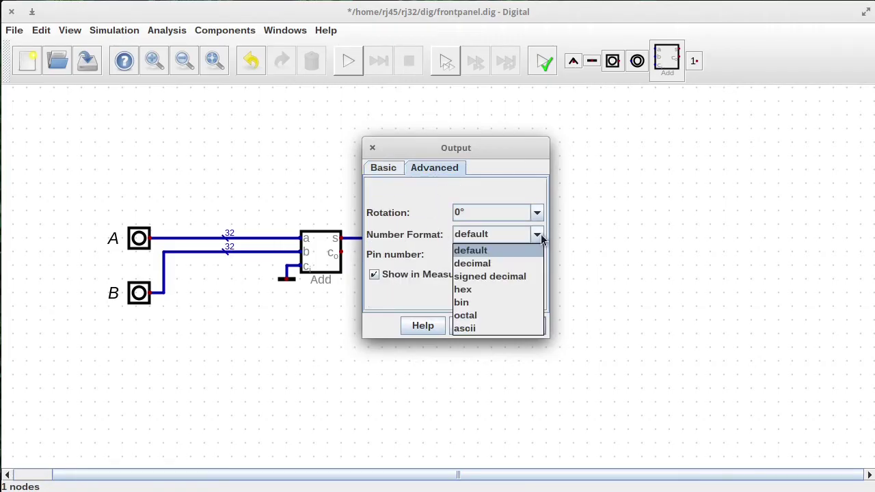
click(480, 275)
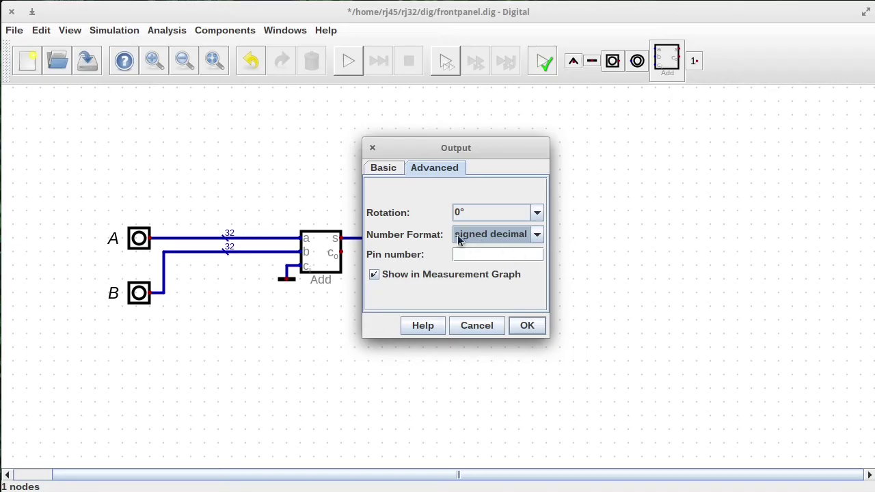
click(525, 325)
Step: Set the number format of inputs A and B to signed decimal
click(149, 245)
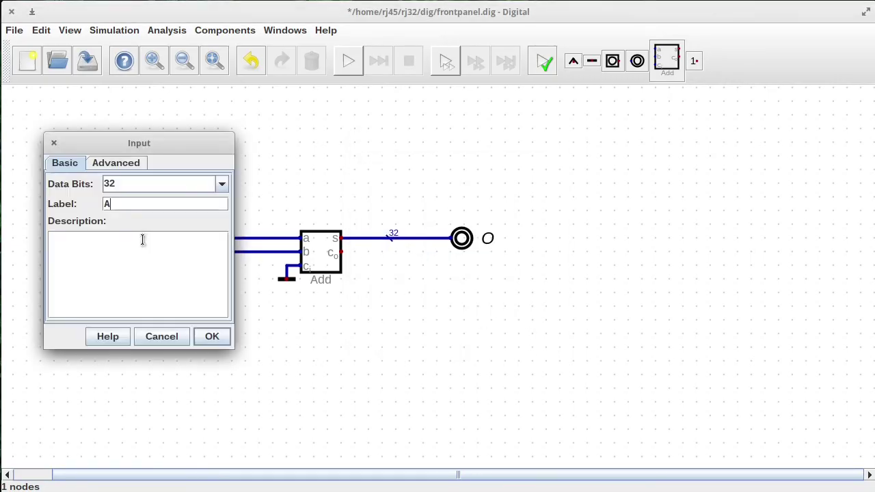
click(121, 165)
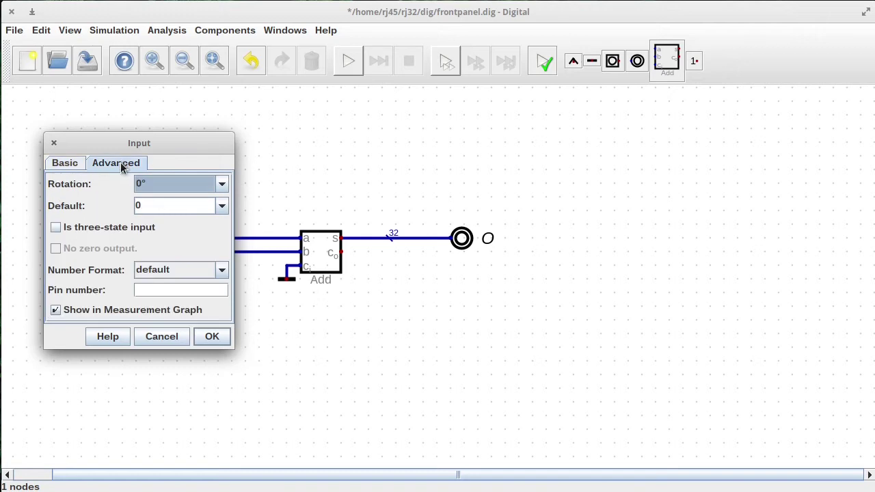
click(220, 270)
click(176, 311)
click(209, 336)
click(137, 291)
click(109, 215)
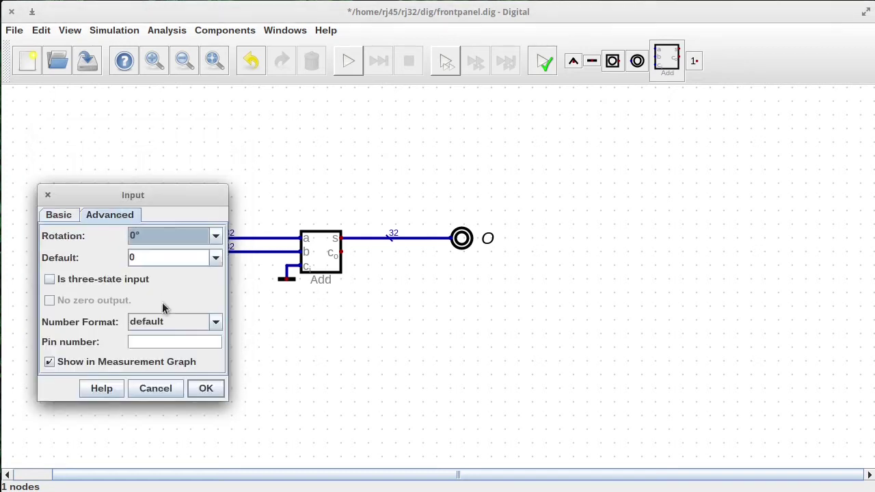
click(191, 320)
click(171, 361)
click(206, 388)
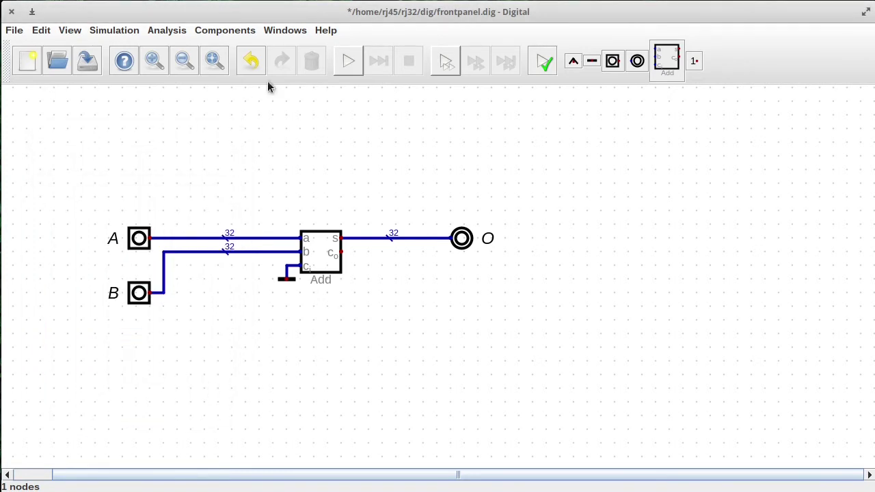
Step: Run the simulation with input A set to decimal 100 and input B set to decimal 54
click(352, 66)
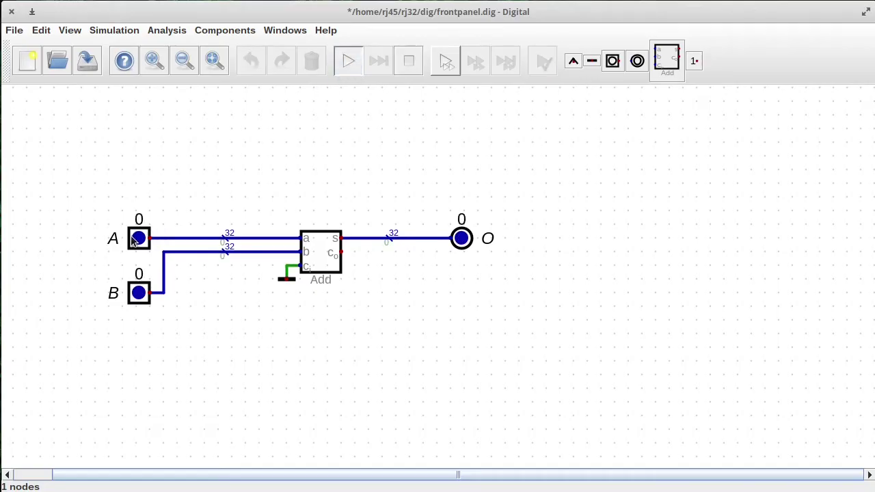
click(137, 238)
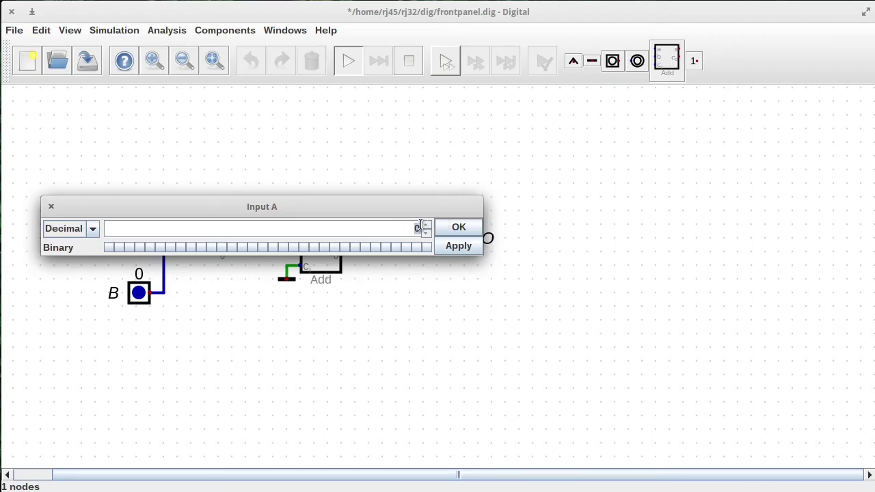
click(460, 228)
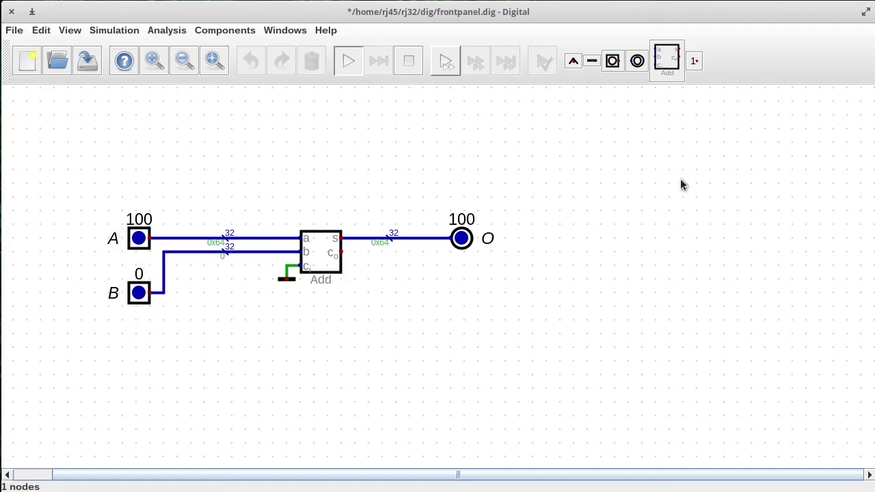
click(141, 294)
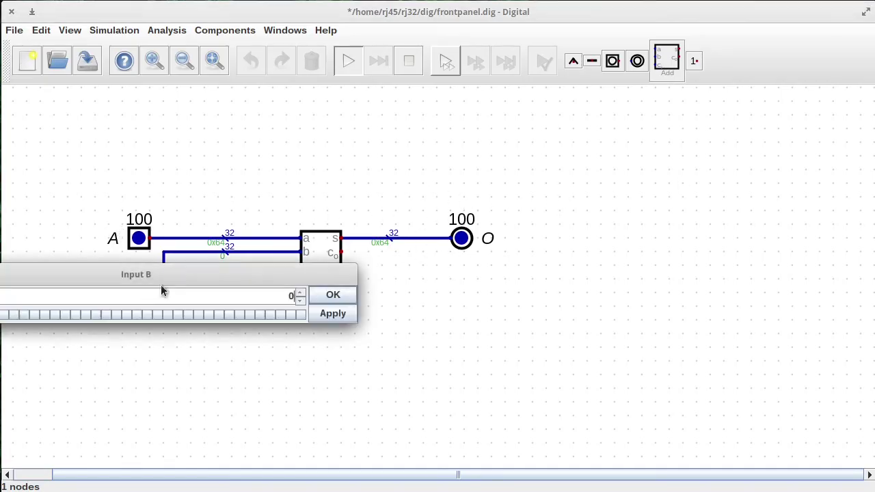
drag(246, 276, 472, 289)
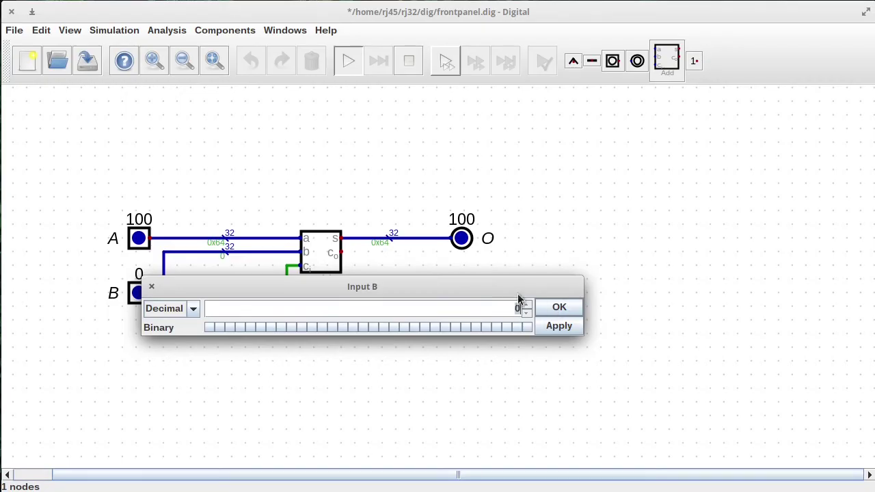
text(54)
click(557, 307)
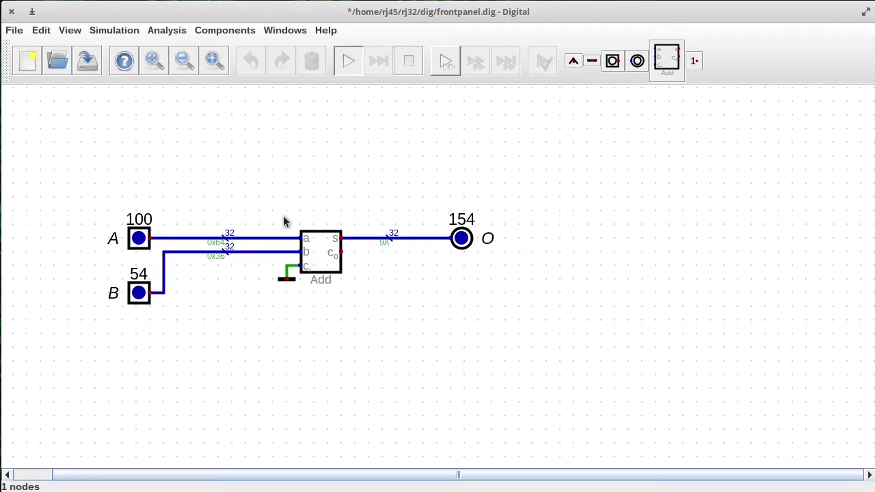
Step: Stop the simulation and shift the adder, its ground and output O farther right, away from inputs A and B
drag(248, 164, 542, 328)
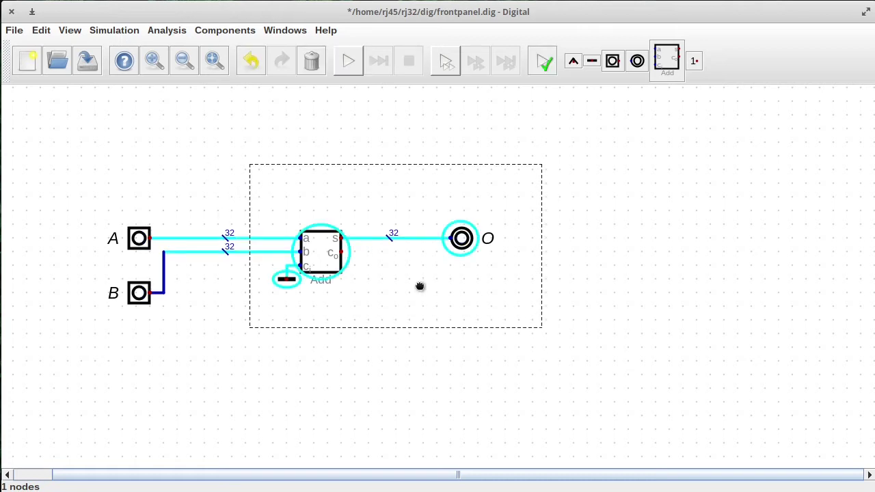
drag(419, 287, 553, 281)
click(517, 278)
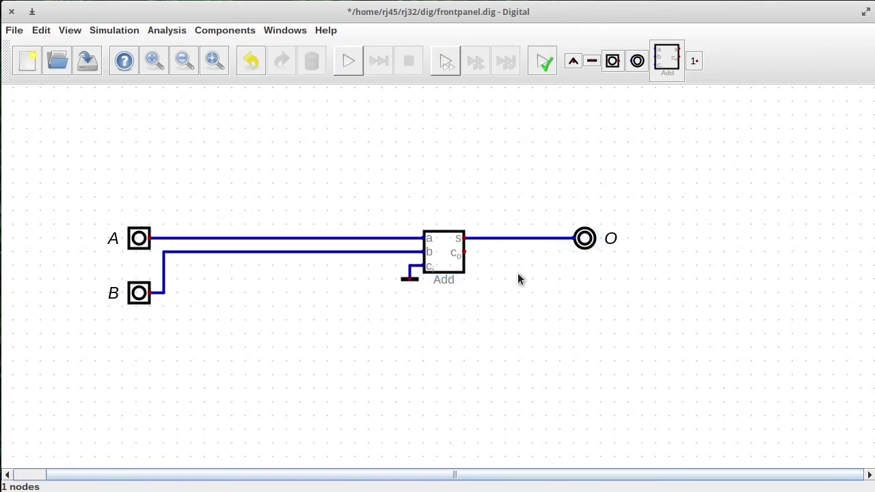
Step: Place a Splitter/Merger component below the wire that runs from input B to the adder
click(218, 34)
mouse_move(209, 76)
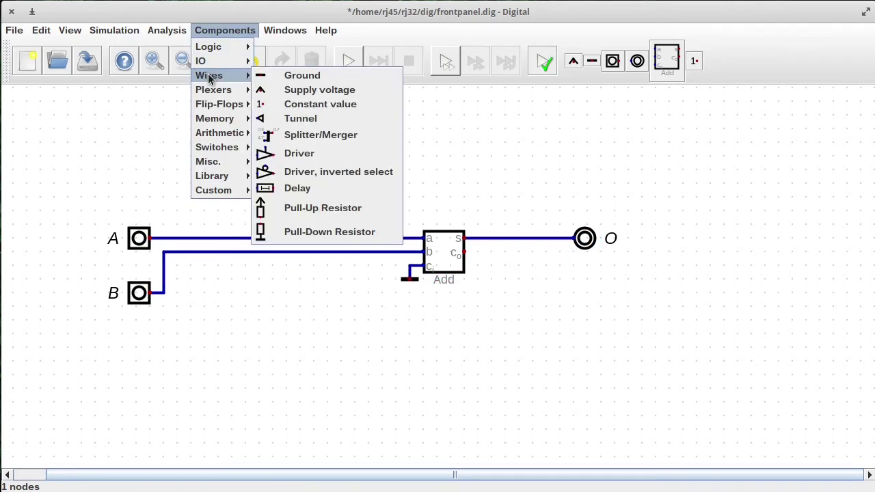
click(319, 136)
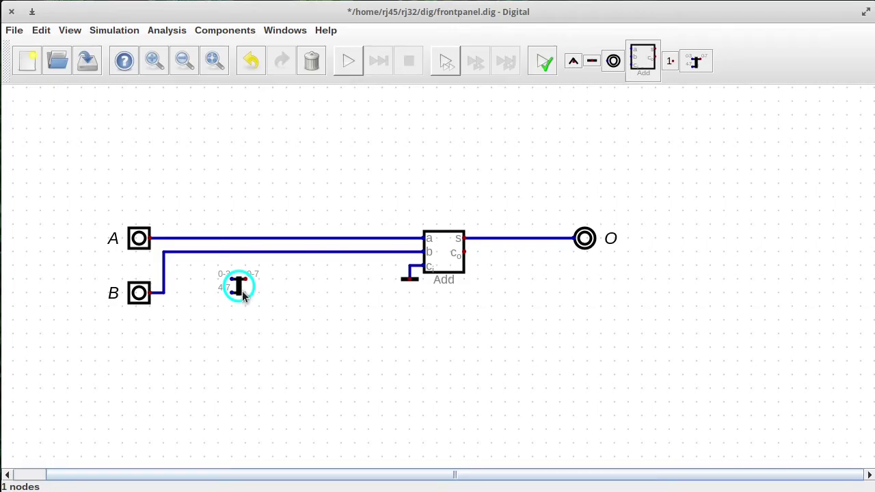
drag(240, 293, 211, 291)
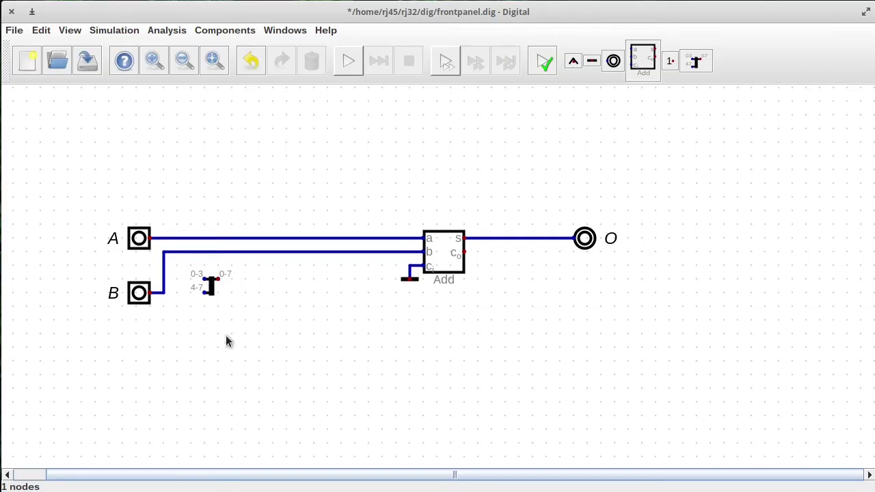
Step: Read the Splitter/Merger help on the input and output splitting notation
right_click(211, 290)
click(179, 342)
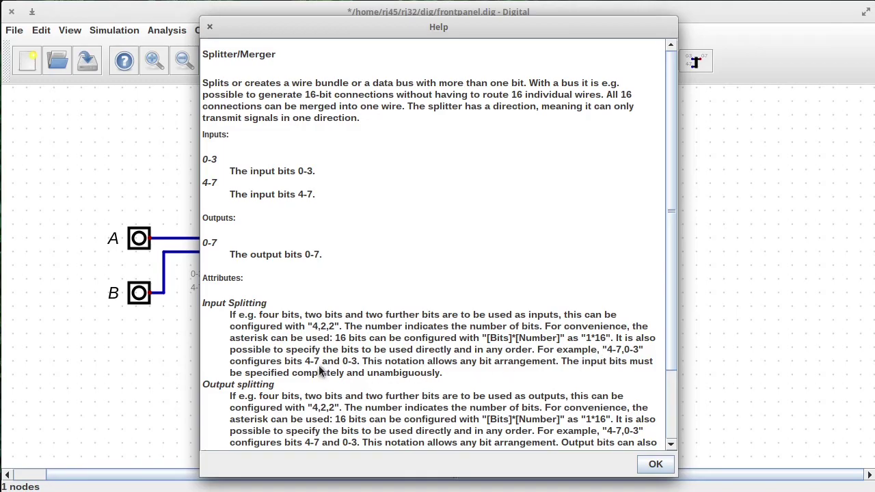
scroll(328, 352, down, 3)
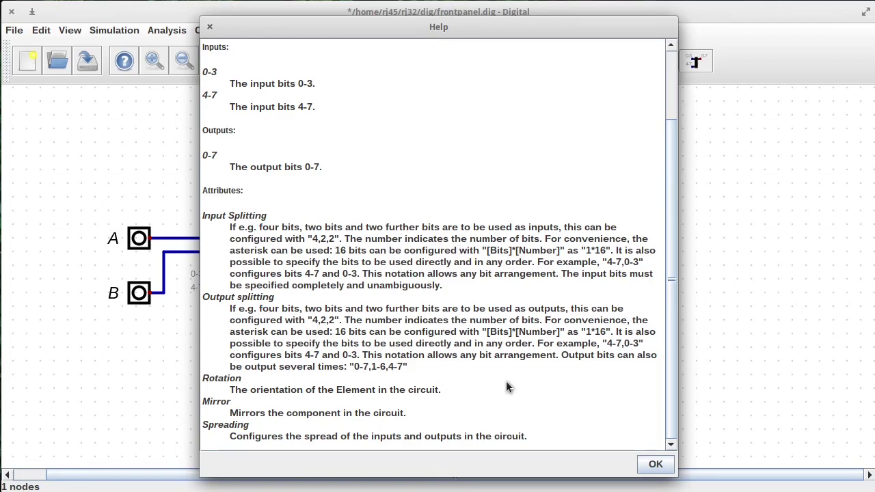
click(657, 464)
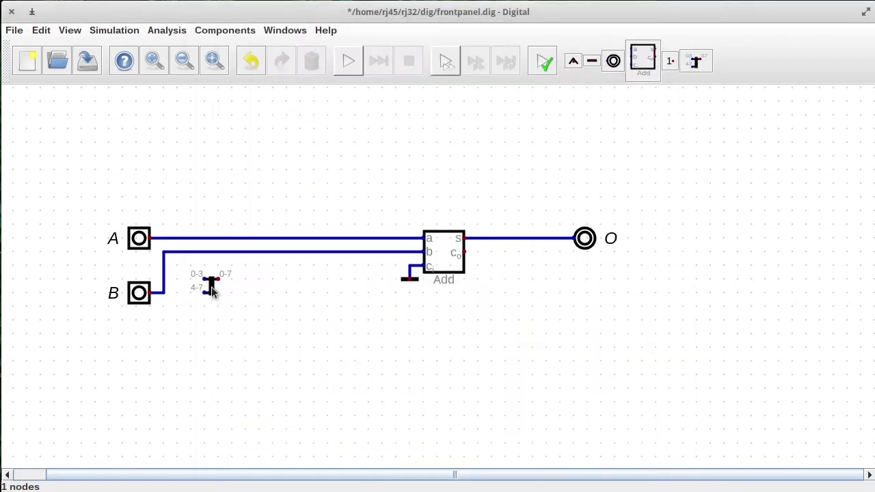
Step: Set the splitter's input splitting to 32 and its output splitting to 16,16
right_click(211, 286)
drag(235, 232, 359, 290)
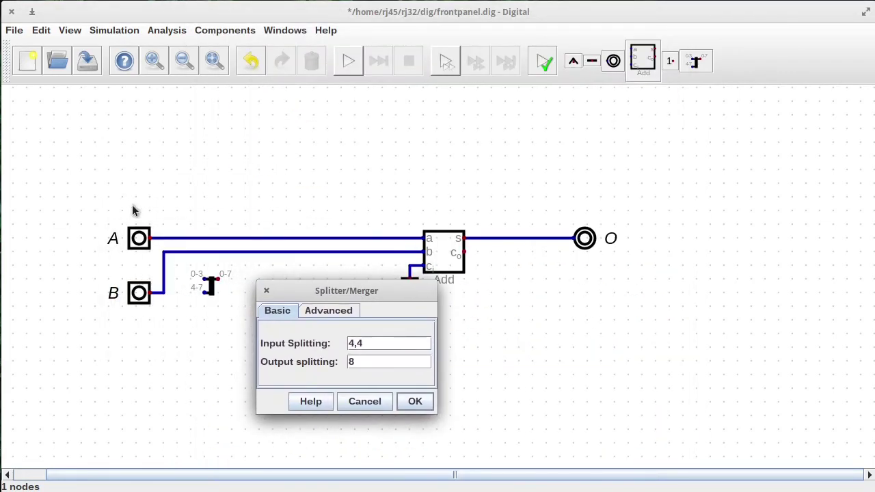
drag(364, 342, 338, 343)
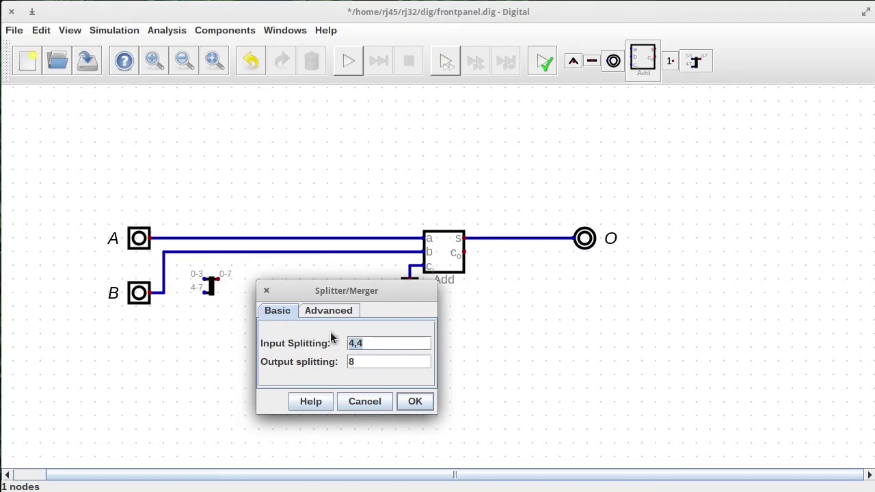
text(32)
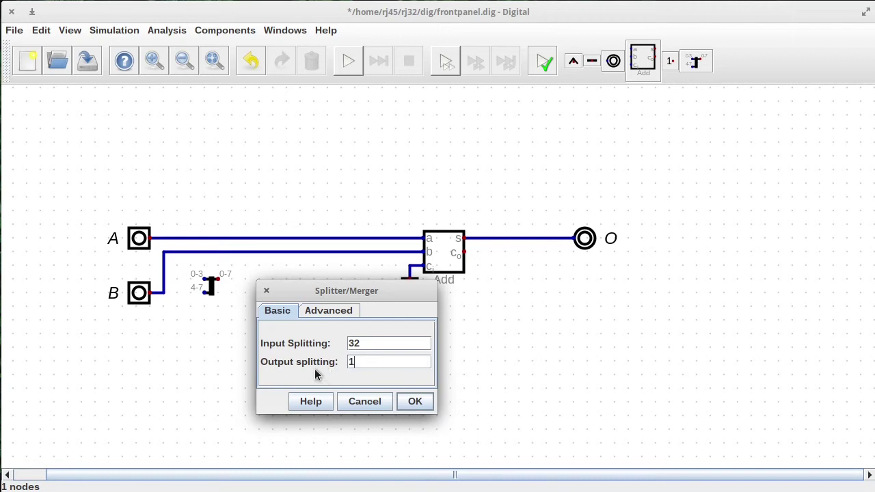
text(6,16)
click(413, 402)
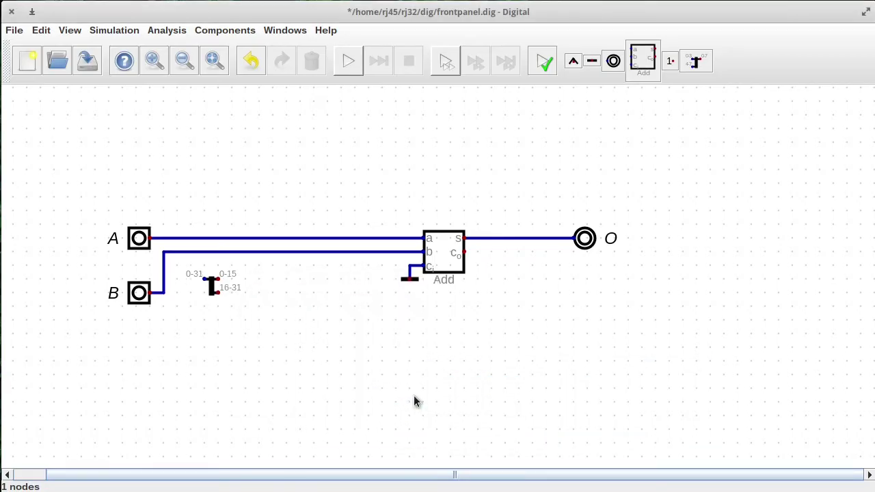
Step: Move the splitter closer to the adder and place a duplicate of it on its left
drag(171, 259, 258, 312)
drag(216, 287, 298, 287)
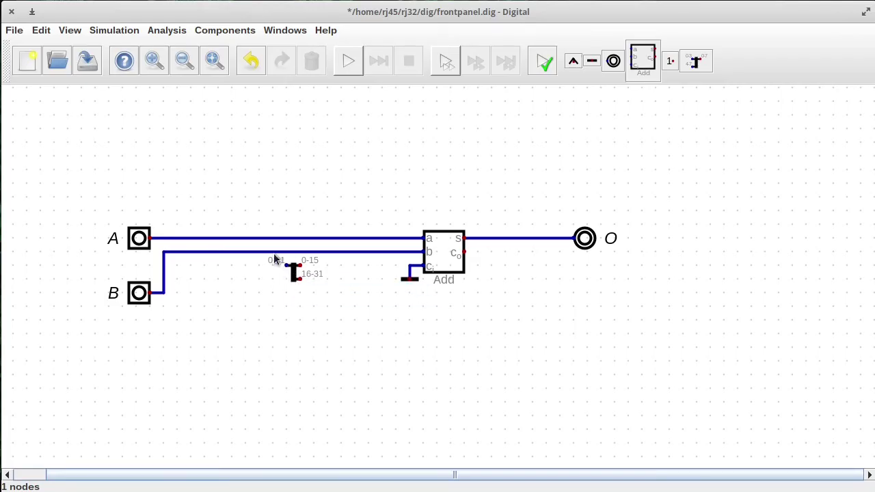
drag(331, 295, 260, 260)
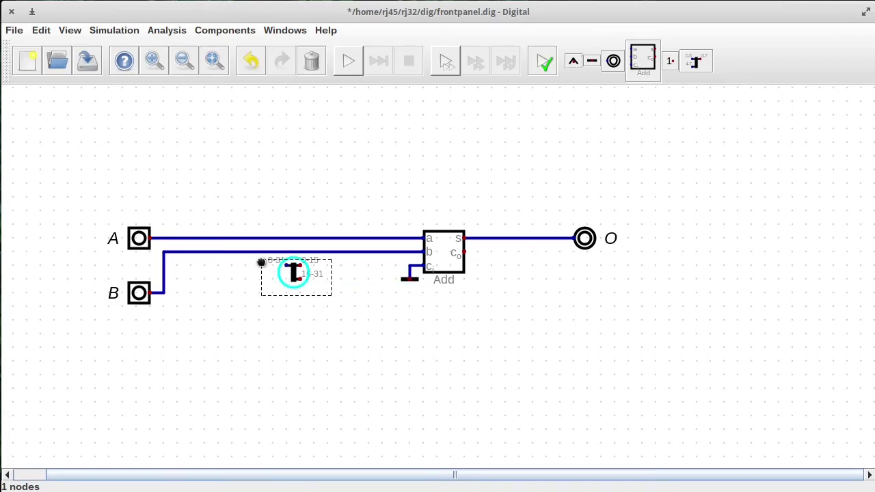
key(ctrl+d)
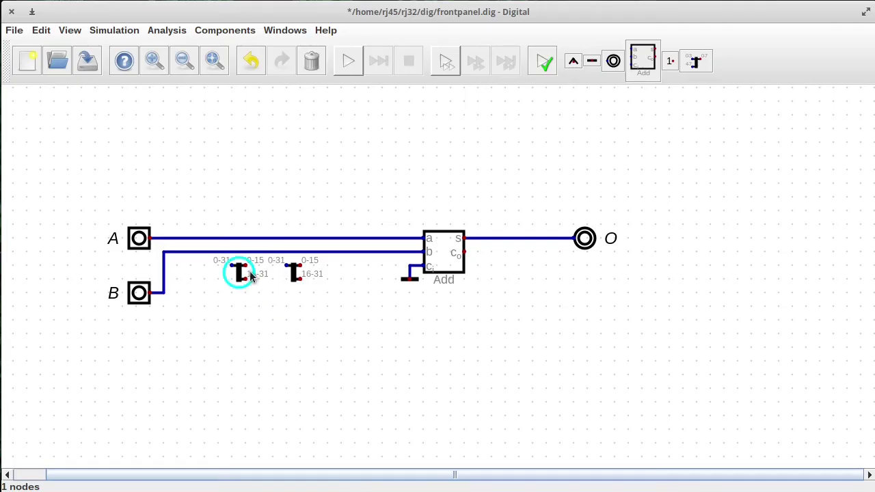
click(250, 270)
Step: Set the duplicated splitter's input splitting to 16,16 and its output splitting to 32
click(238, 270)
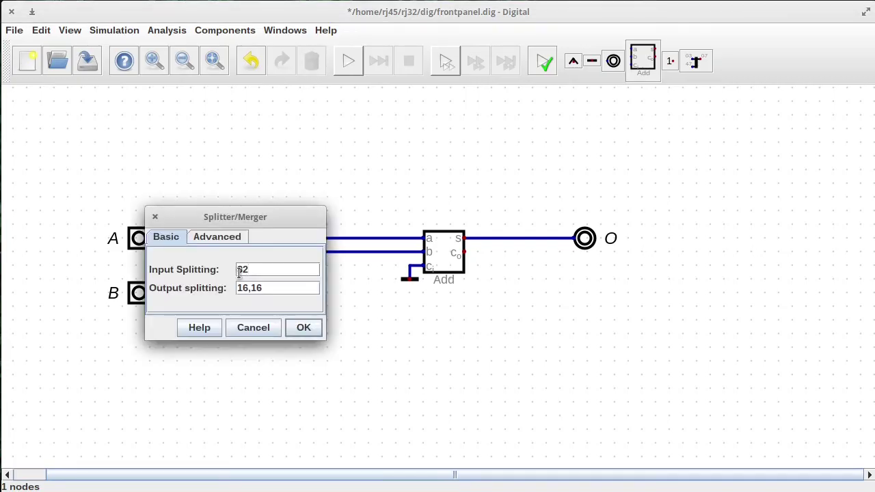
triple_click(299, 295)
key(ctrl+x)
triple_click(273, 270)
key(ctrl+v)
click(256, 288)
text(32)
click(304, 328)
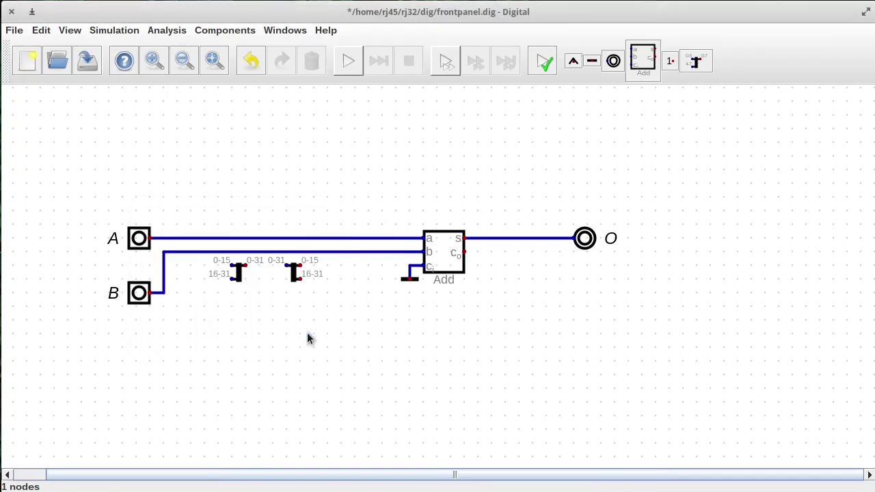
Step: Join the two splitters at their 0-31 pins and put them in place of the wires to adder inputs a and b
click(244, 265)
click(284, 268)
drag(411, 226, 426, 258)
key(Delete)
drag(198, 236, 324, 287)
drag(292, 270, 306, 243)
Step: Wire the second splitter's 0-15 output to adder input a and its 16-31 output to adder input b
click(313, 238)
click(424, 238)
click(314, 250)
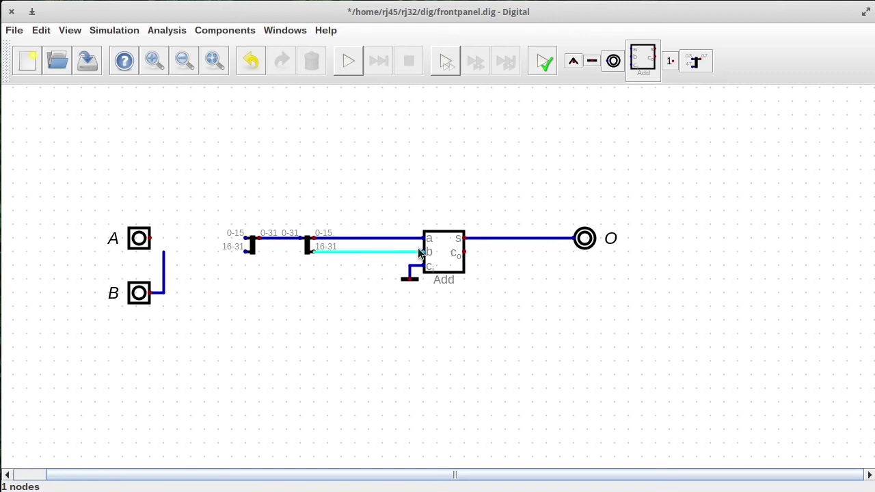
click(424, 251)
Step: Wire input A to the first splitter's 0-15 pin and input B to its 16-31 pin
click(246, 238)
click(150, 237)
click(246, 250)
click(164, 251)
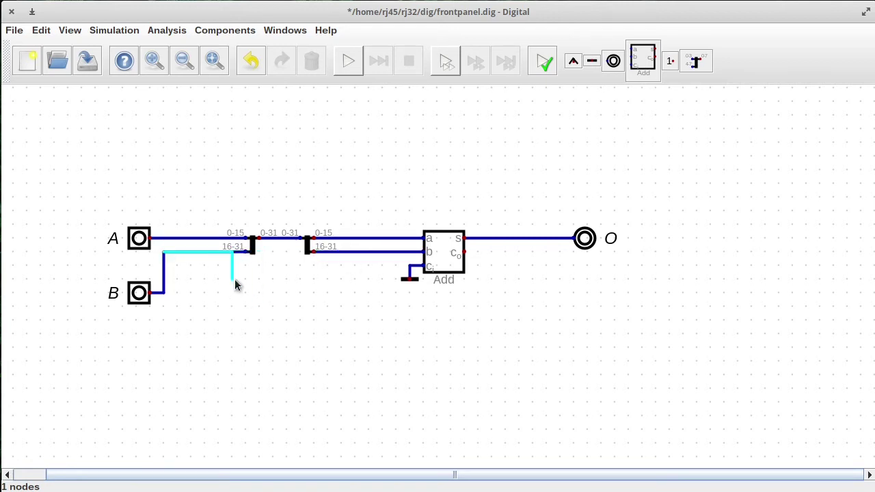
key(Escape)
Step: Set the data bits of inputs A and B to 16
right_click(123, 240)
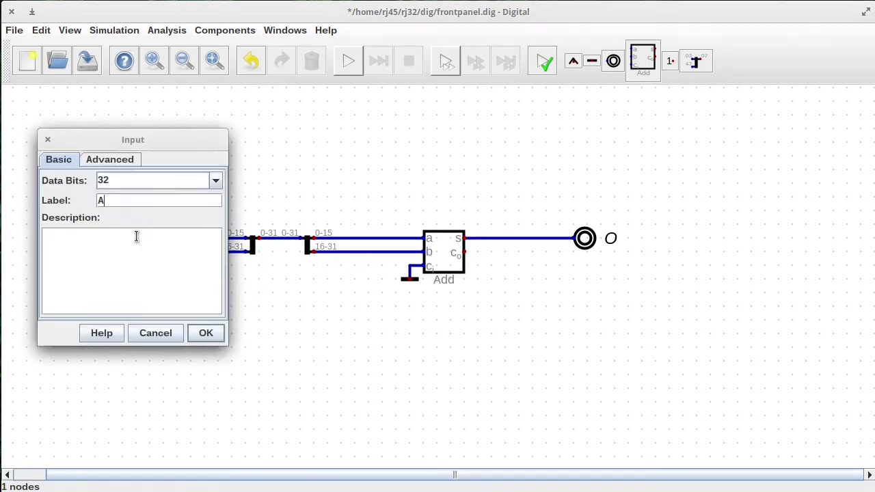
drag(133, 182, 52, 181)
text(1)
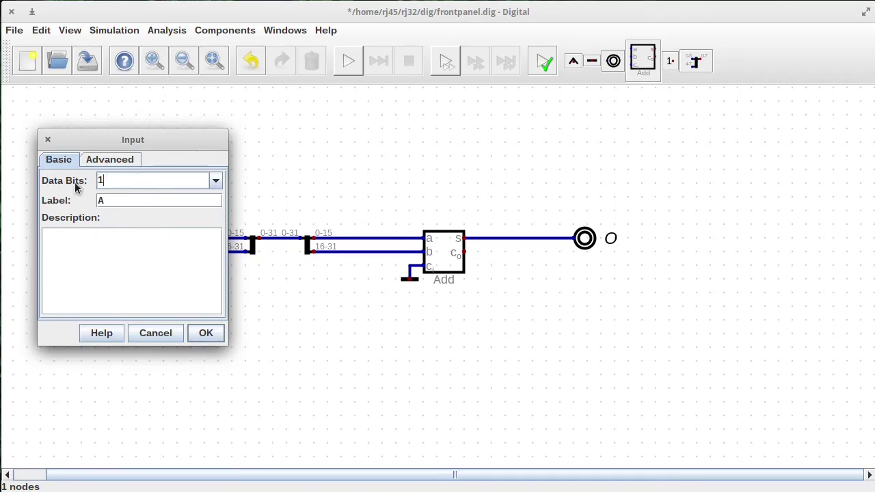
click(205, 333)
right_click(138, 292)
drag(133, 237, 99, 238)
text(1)
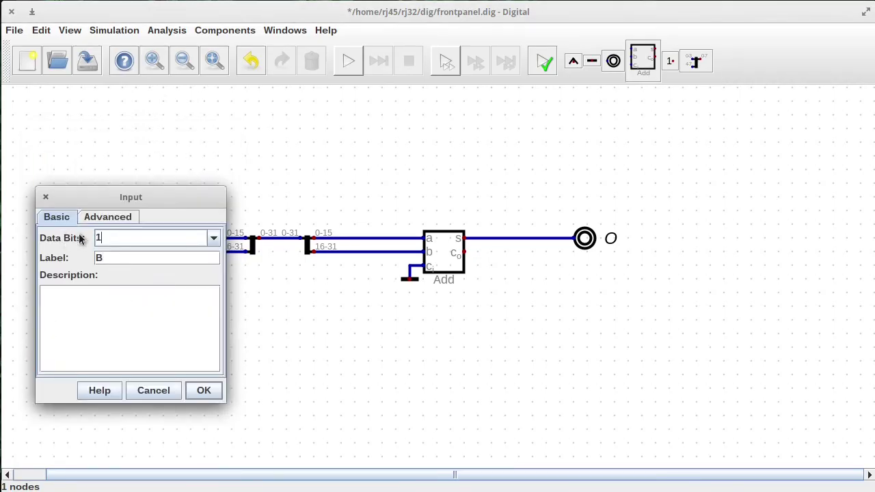
text(6)
click(202, 387)
Step: Set the data bits of the adder and of output O to 16
right_click(443, 253)
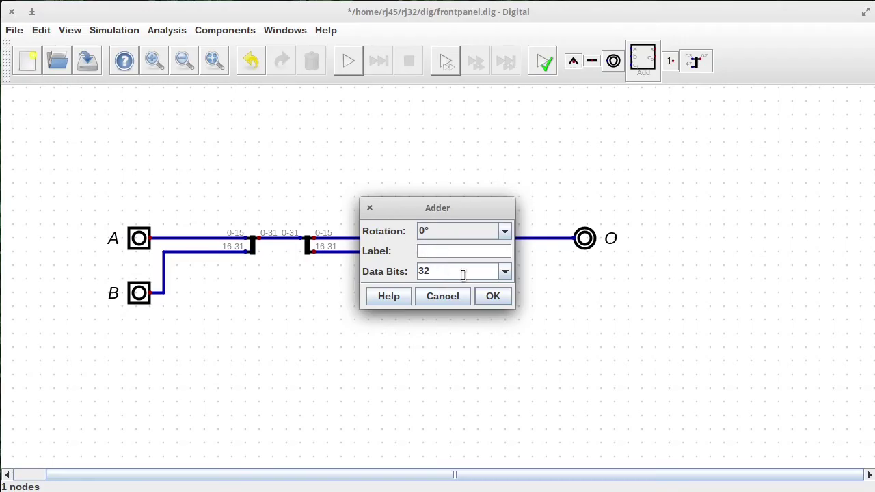
drag(461, 271, 393, 280)
text(16)
click(492, 296)
right_click(585, 239)
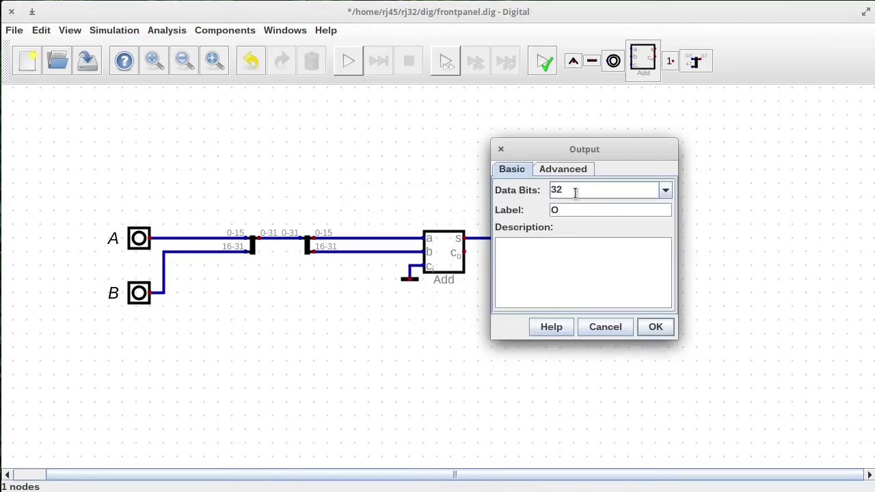
drag(575, 193, 520, 194)
text(16)
click(654, 327)
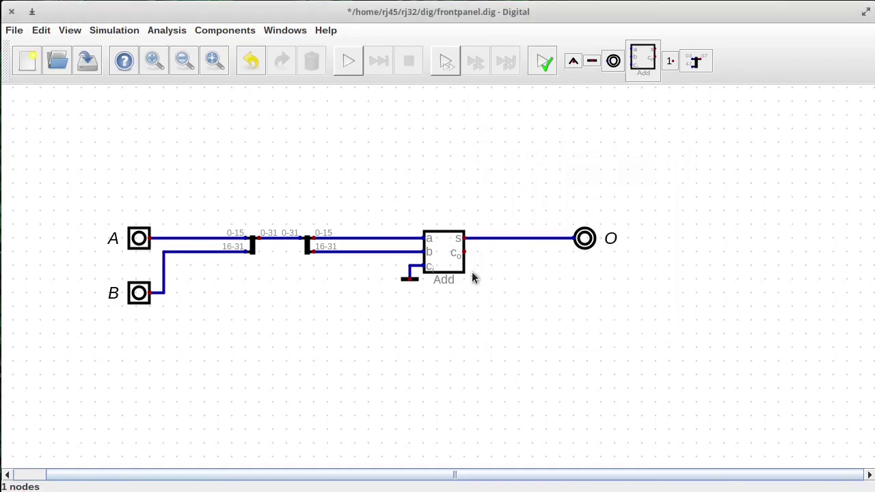
Step: Simulate the circuit with input A at 100 and input B at 54, and stop the simulation
click(348, 62)
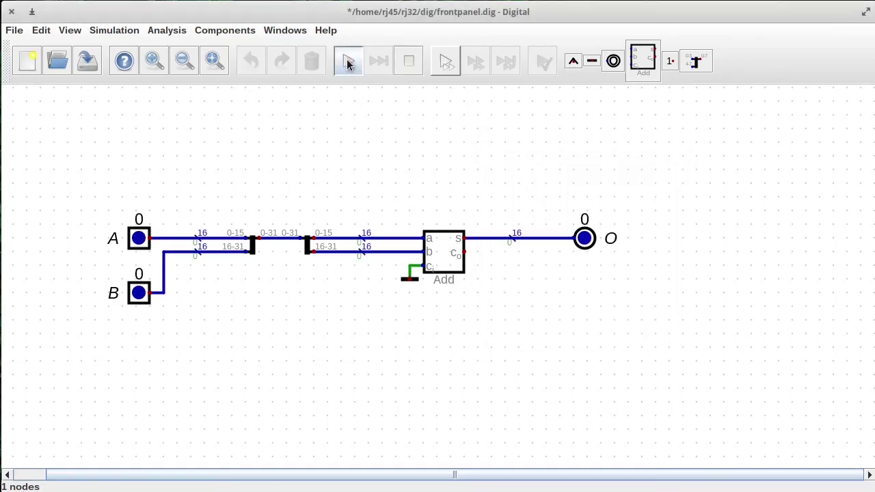
click(138, 239)
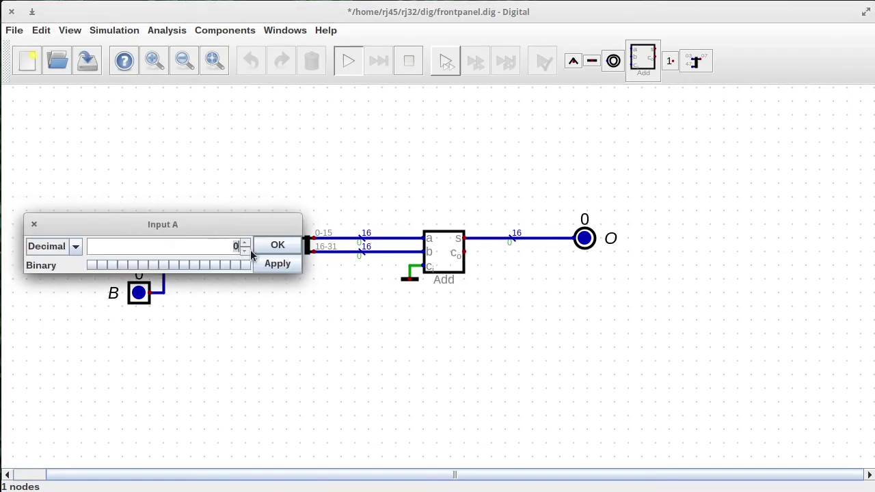
text(100)
key(Return)
click(138, 293)
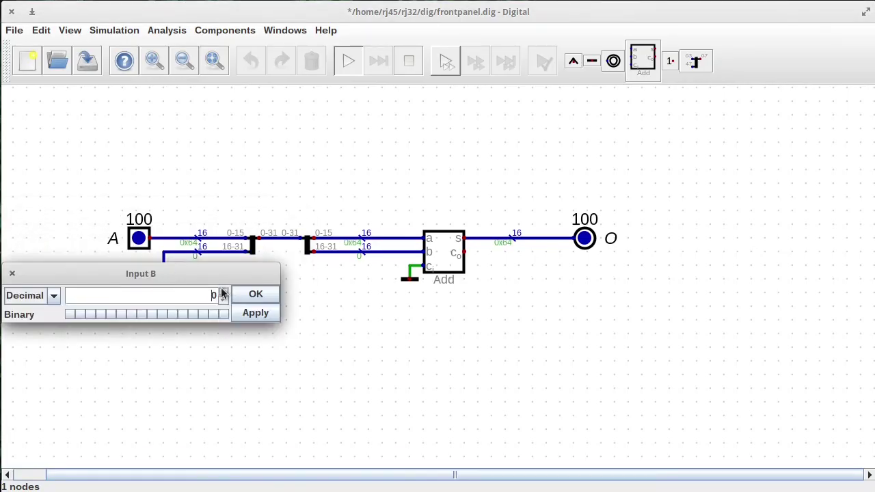
text(54)
click(298, 293)
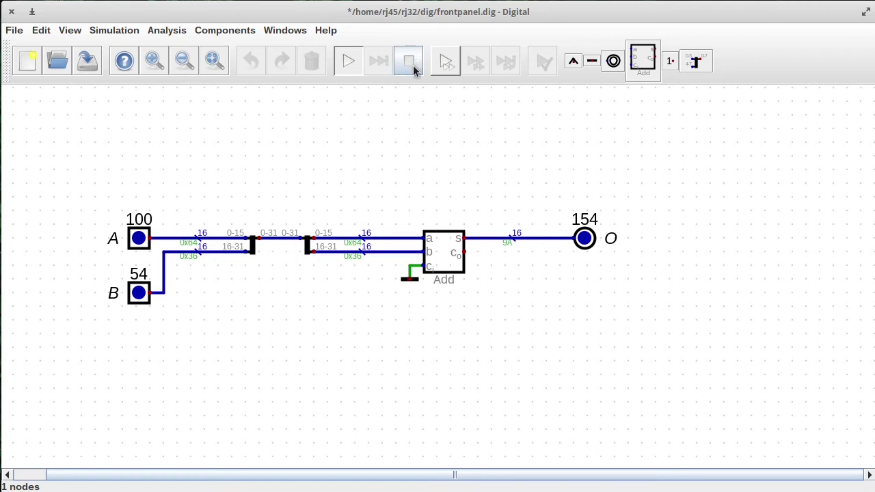
click(410, 62)
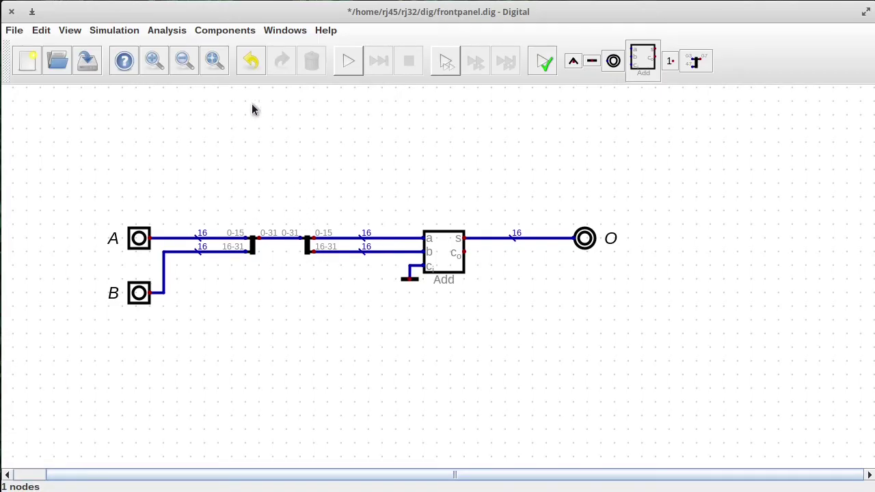
Step: Create a new embedded circuit and save it as decoder.dig in the dig folder
click(13, 30)
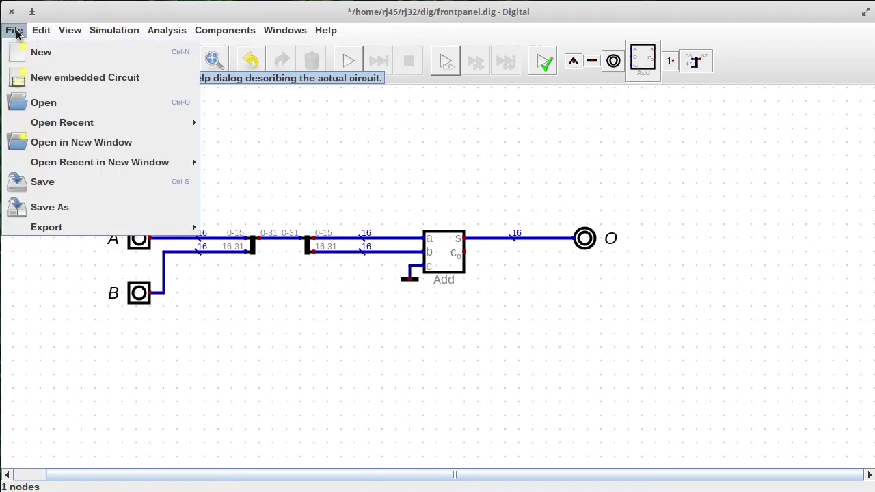
click(72, 80)
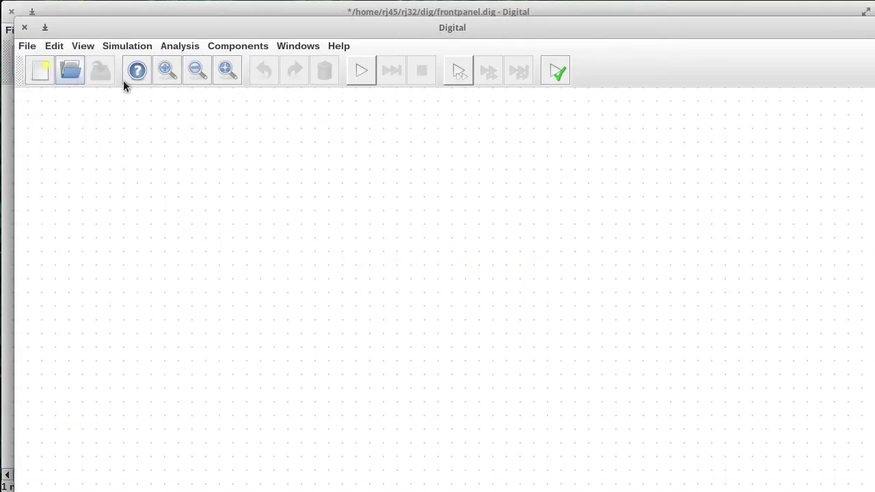
click(14, 29)
click(59, 213)
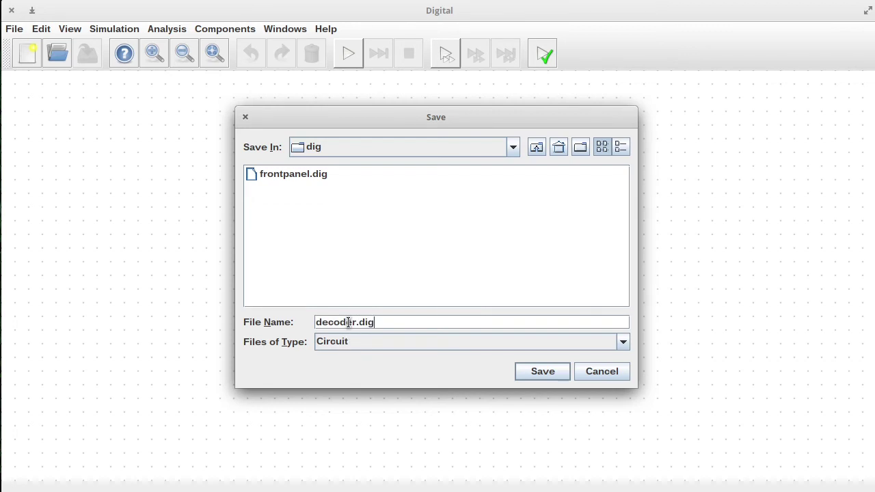
click(555, 371)
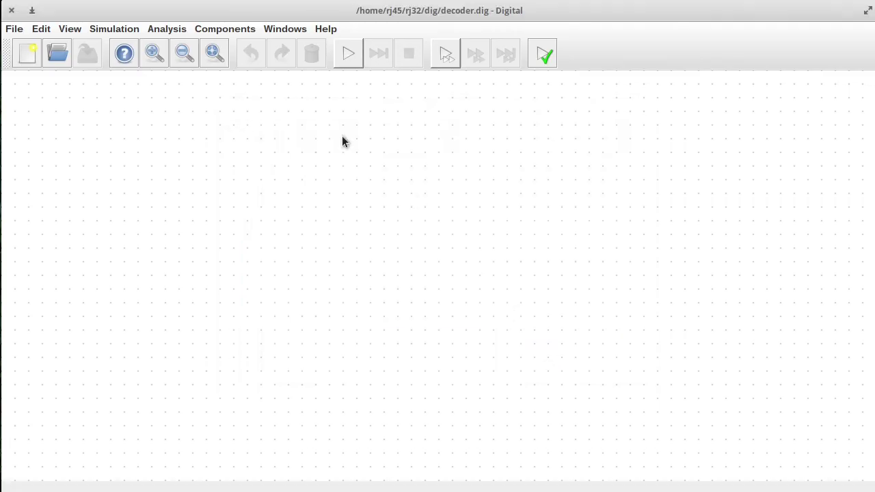
Step: Place one input component in the upper-left area of the decoder circuit
click(221, 30)
mouse_move(219, 59)
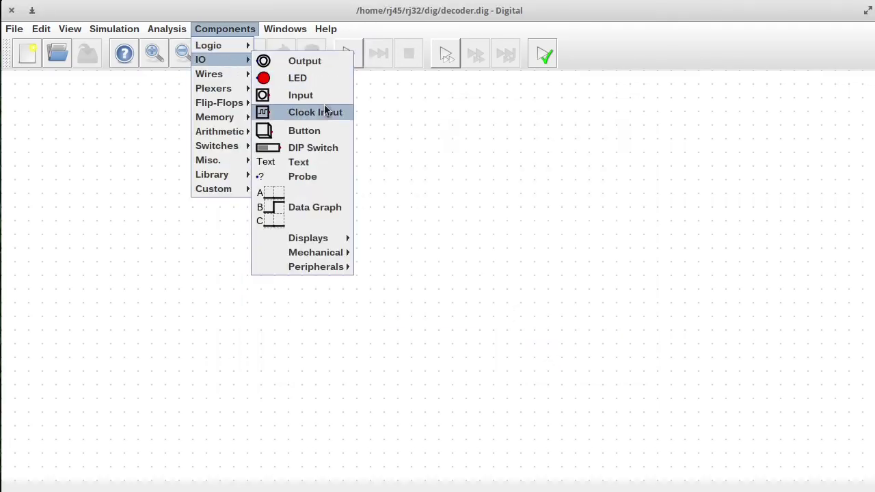
click(301, 95)
click(168, 195)
Step: Place two output components one above the other, well to the right of the input
click(251, 30)
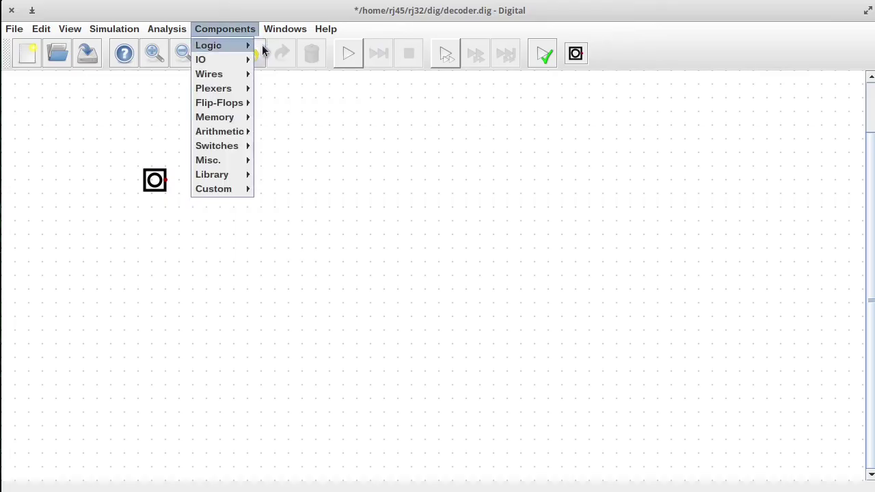
mouse_move(238, 66)
click(312, 61)
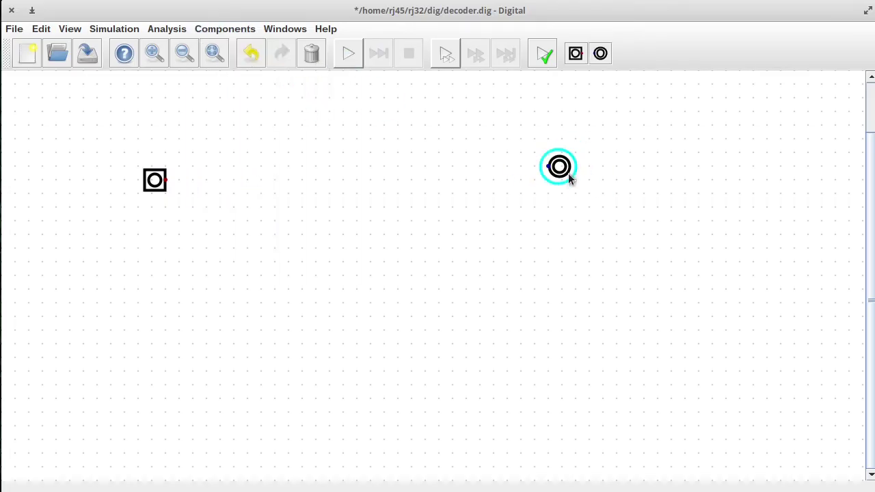
click(570, 179)
click(600, 53)
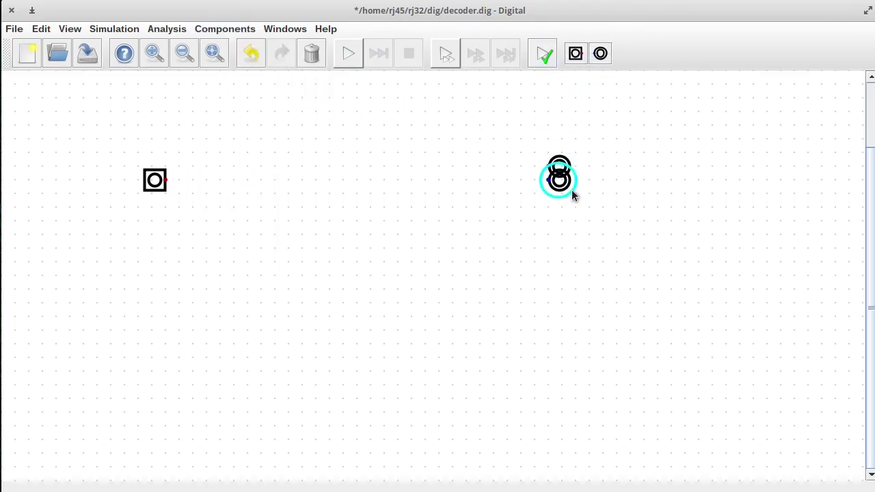
click(570, 248)
Step: Label the input instruction and set its data bits to 32
right_click(154, 181)
click(147, 146)
text(instruction)
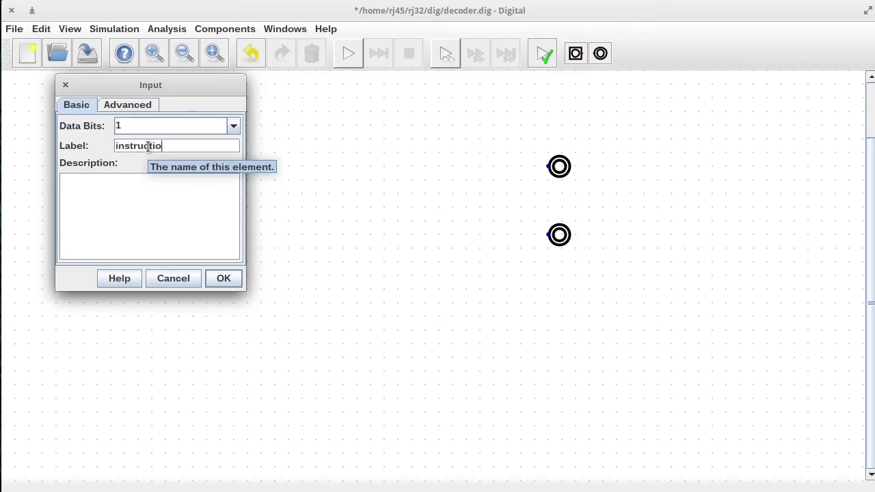
click(156, 129)
key(BackSpace)
text(3)
key(Return)
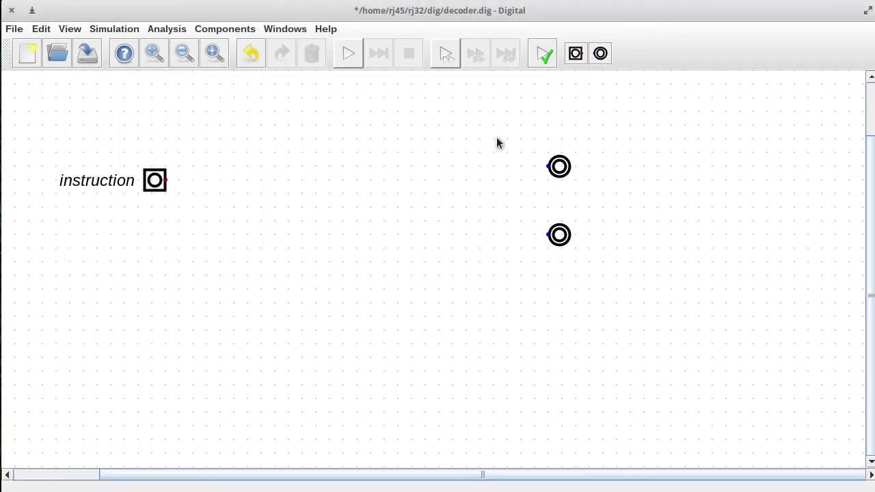
Step: Label the upper output A and the lower output B, each with 16 data bits
right_click(559, 167)
text(A)
click(556, 120)
key(BackSpace)
text(16)
click(624, 255)
right_click(559, 234)
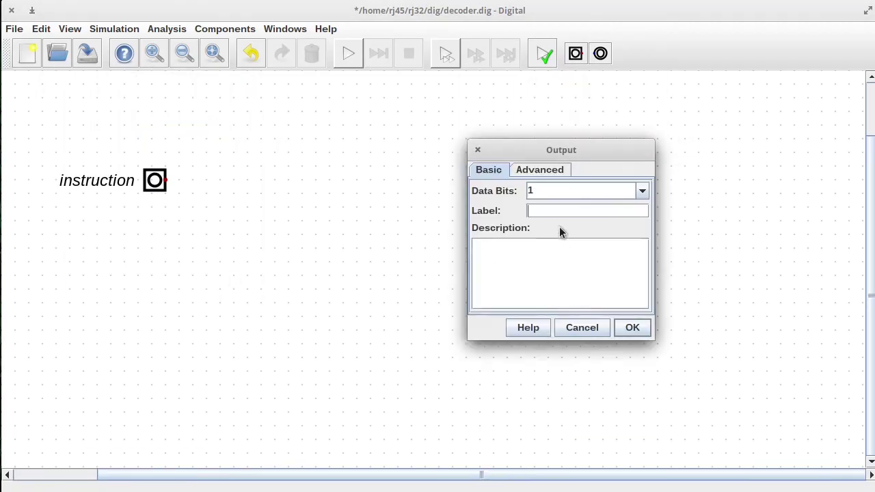
text(B)
click(623, 327)
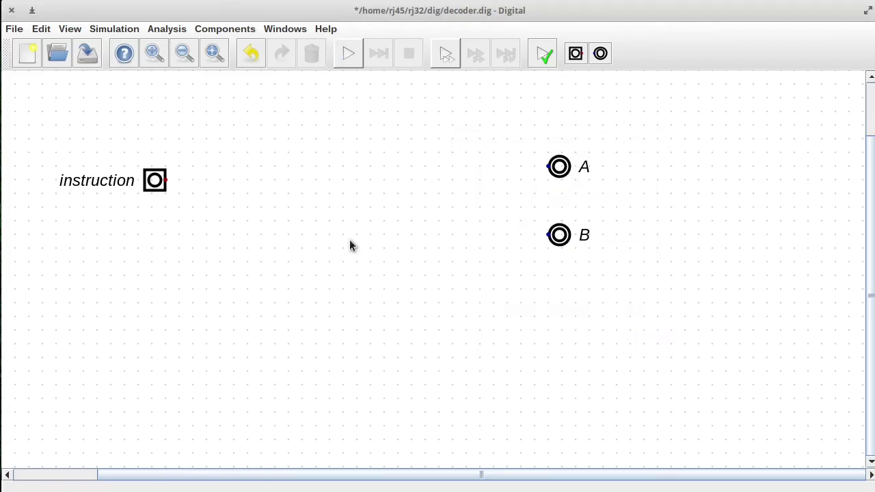
Step: Switch to the frontpanel.dig circuit and copy the splitter nearest the adder
double_click(362, 10)
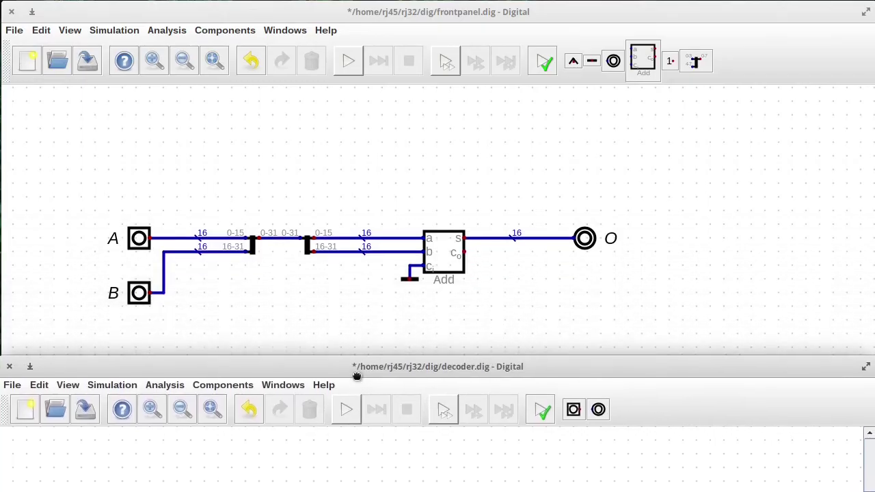
click(289, 212)
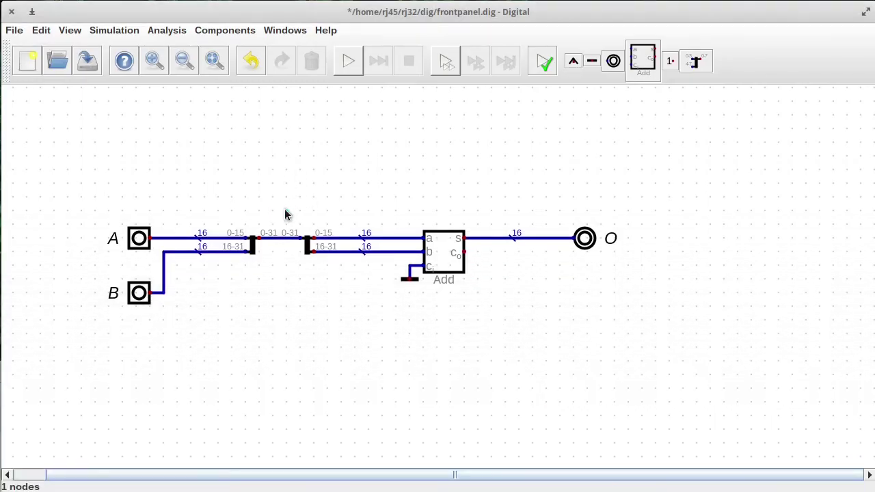
drag(279, 209, 345, 286)
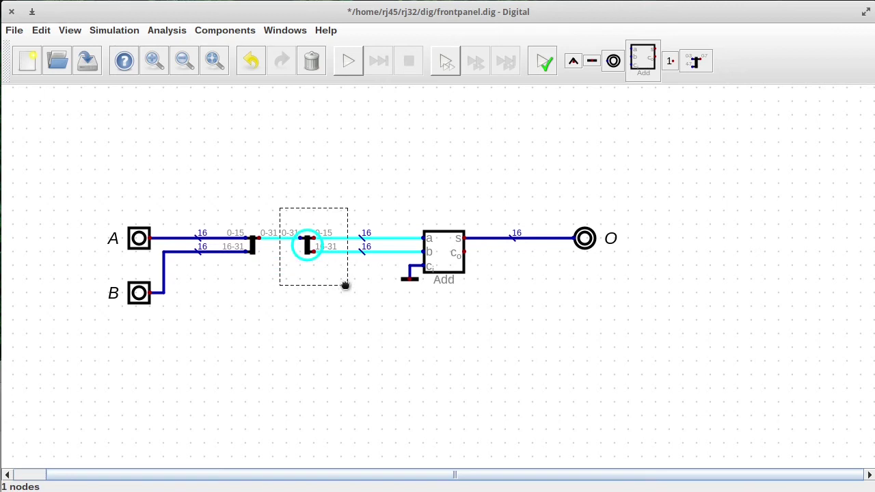
click(345, 283)
Step: Return to the decoder.dig circuit and paste the splitter between the instruction input and the two outputs
key(alt+Tab)
drag(418, 369, 420, 12)
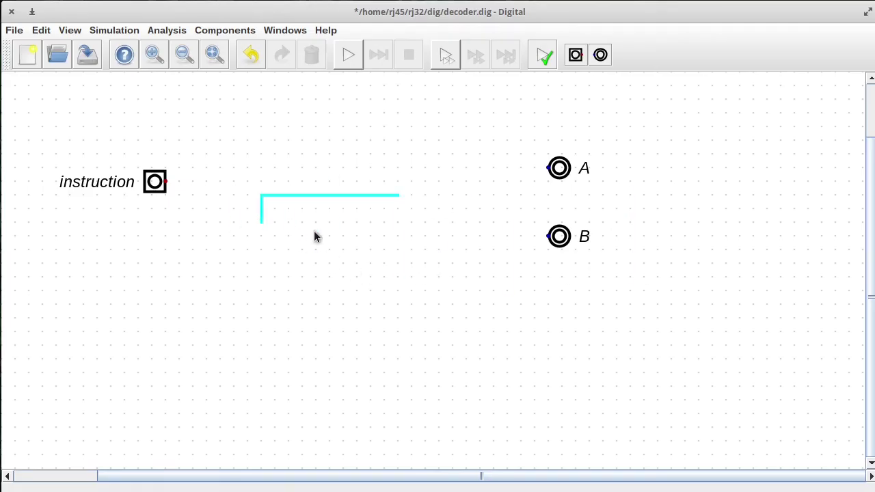
key(Escape)
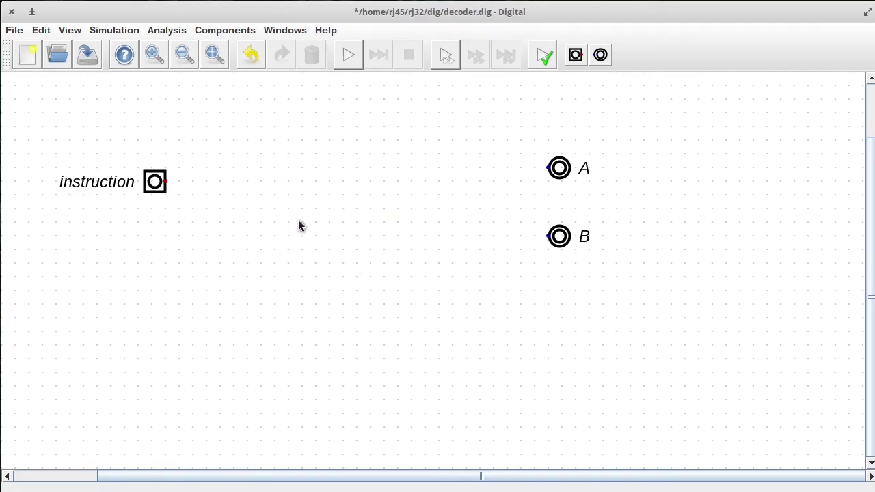
key(ctrl+v)
click(336, 197)
Step: Wire the instruction input to the splitter's 0-31 pin, and its 0-15 and 16-31 pins to outputs A and B
click(168, 182)
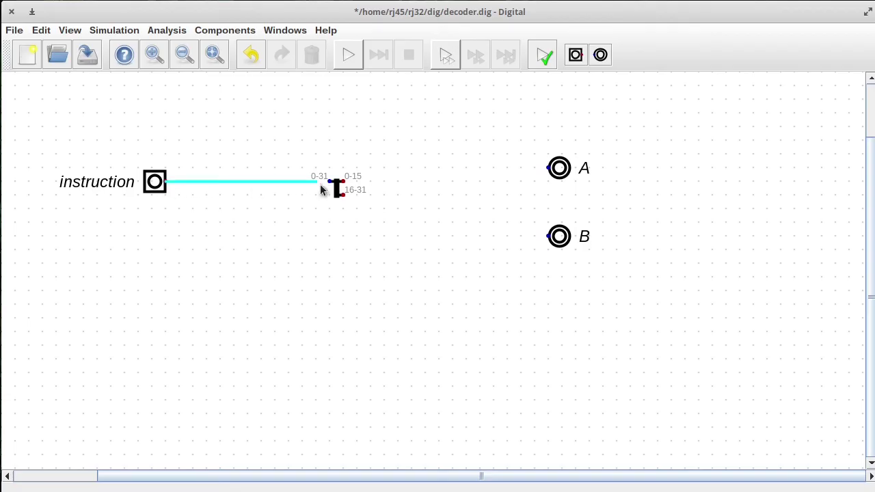
click(323, 181)
click(343, 182)
click(412, 168)
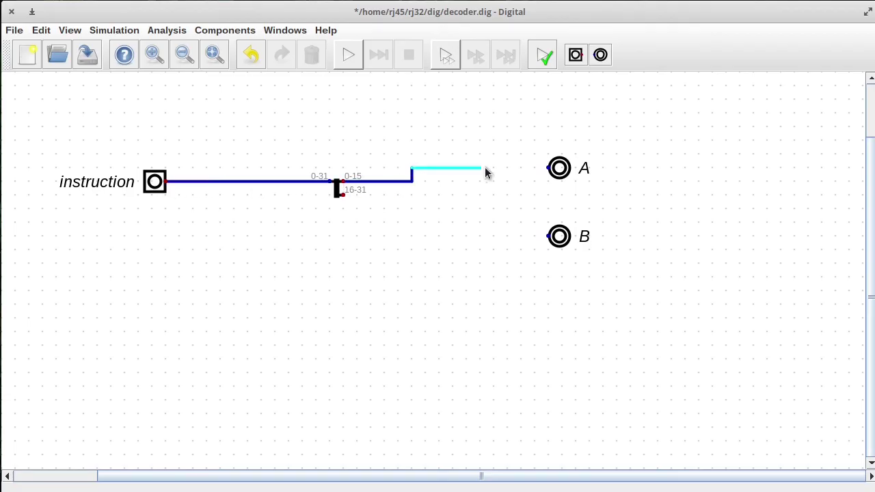
click(548, 168)
click(343, 195)
click(412, 236)
click(548, 237)
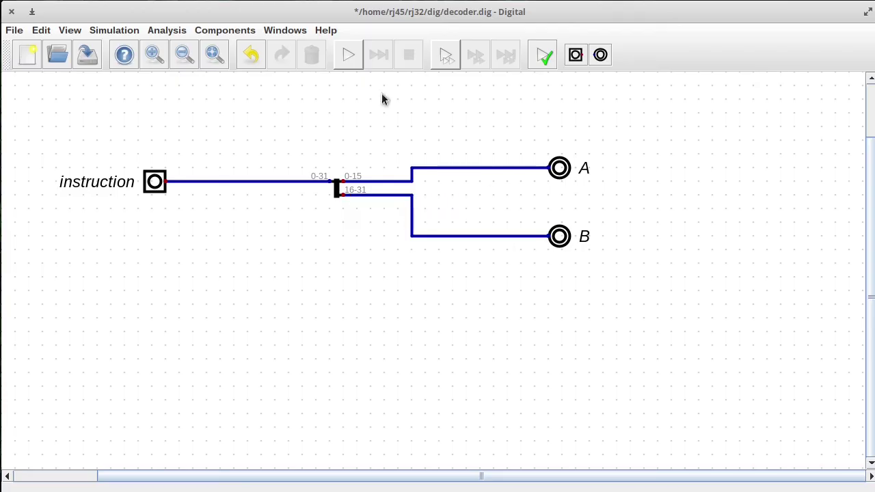
Step: Start simulating the decoder and set the instruction input to 0x900024 by its individual bits
click(351, 56)
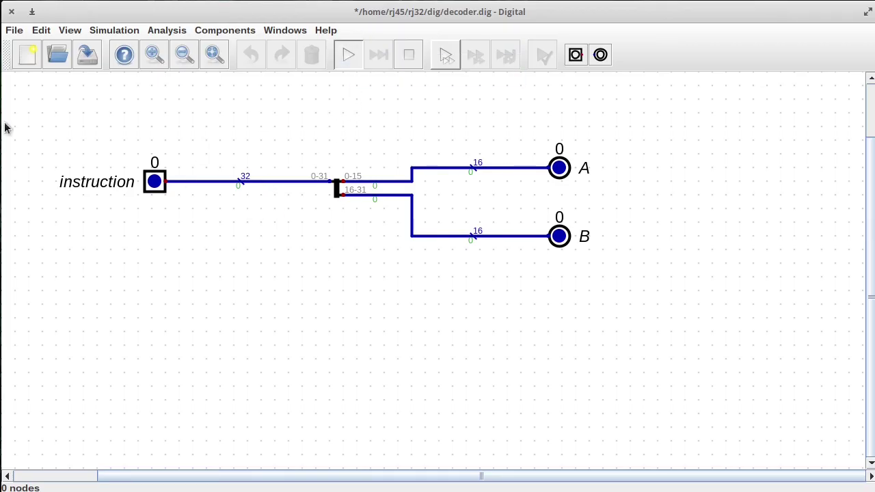
click(154, 181)
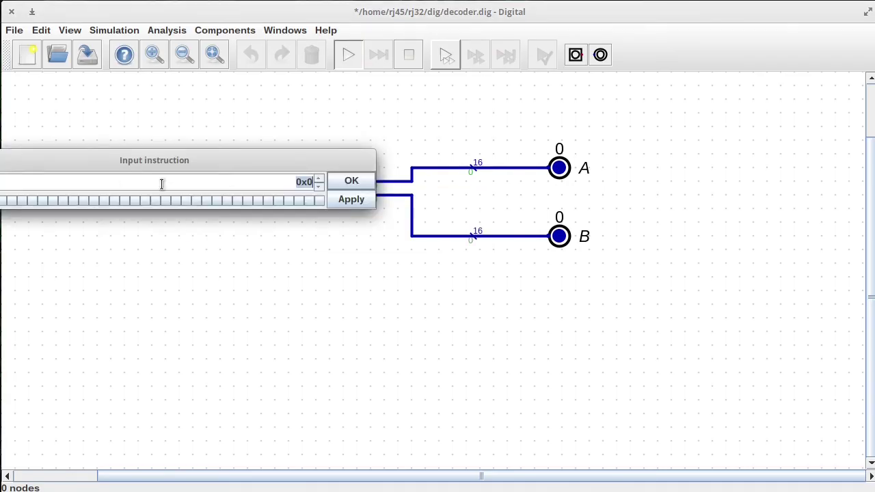
click(83, 201)
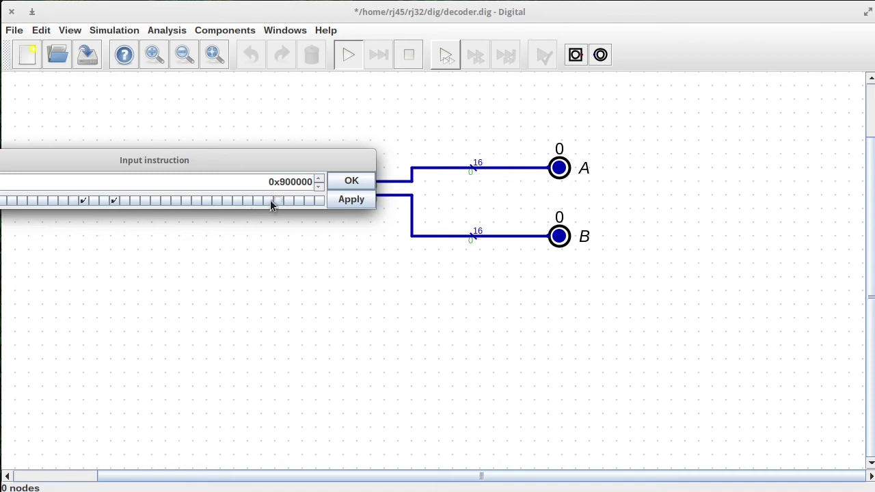
click(307, 200)
click(349, 181)
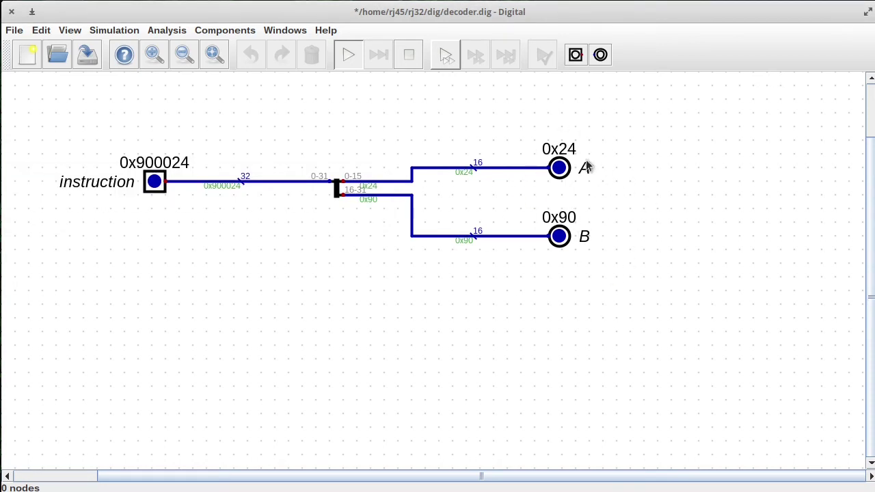
Step: Stop the decoder simulation and save the decoder circuit
click(407, 58)
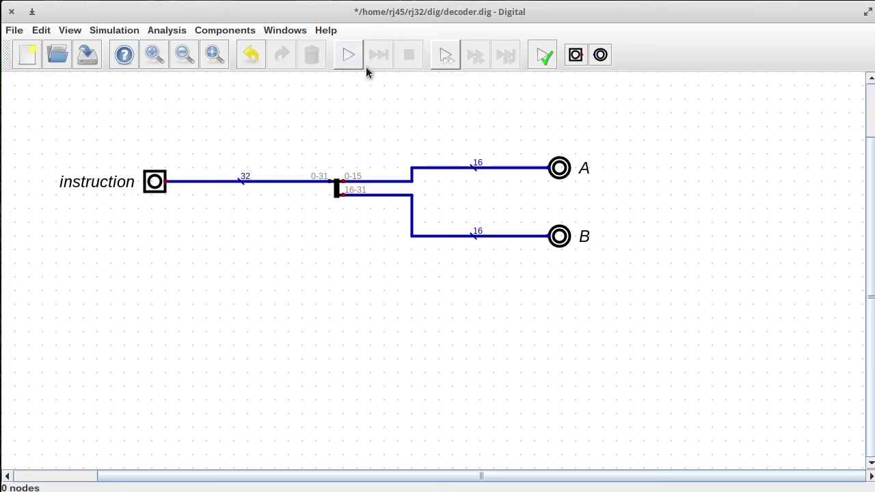
click(87, 59)
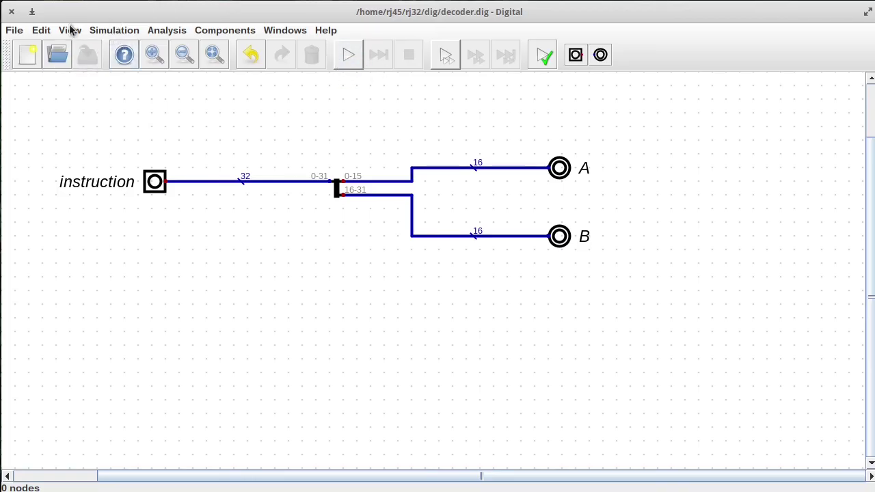
Step: Open the decoder's circuit-specific settings and choose a light purple background color
click(39, 30)
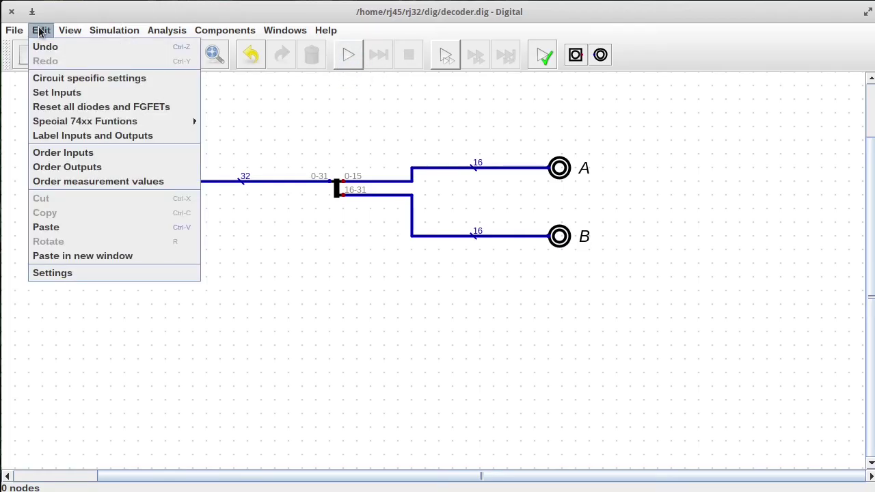
click(99, 80)
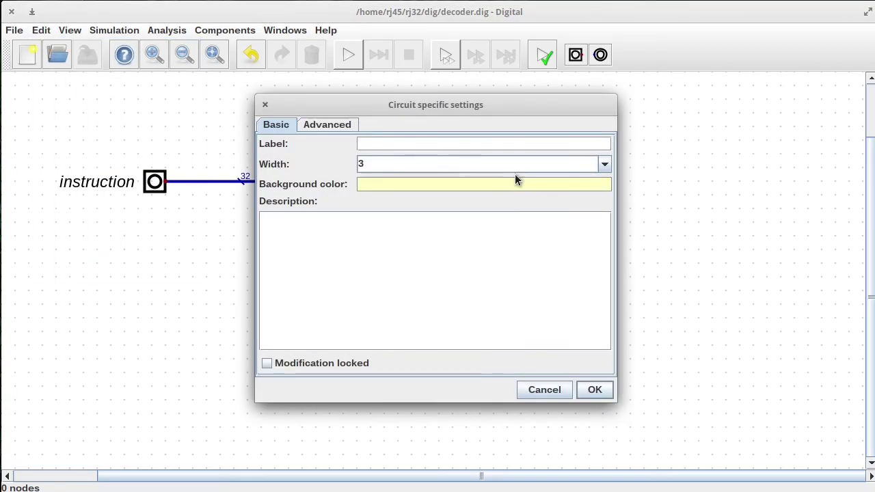
click(427, 186)
click(382, 133)
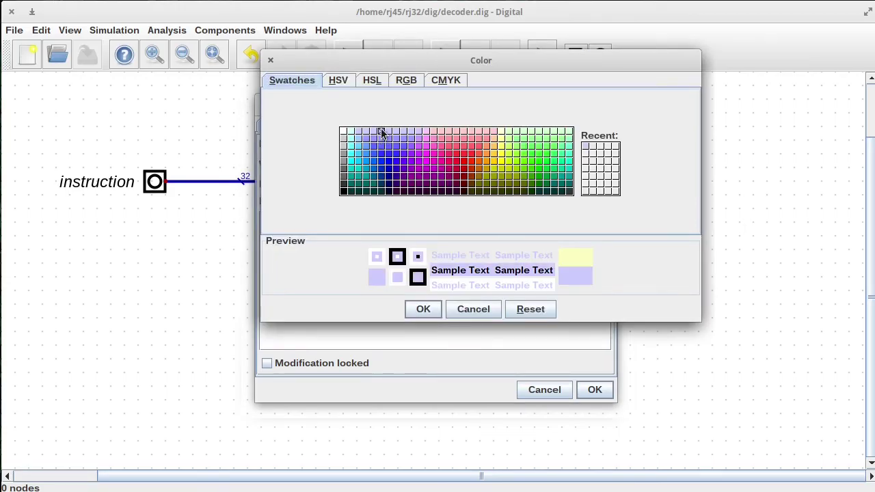
click(423, 308)
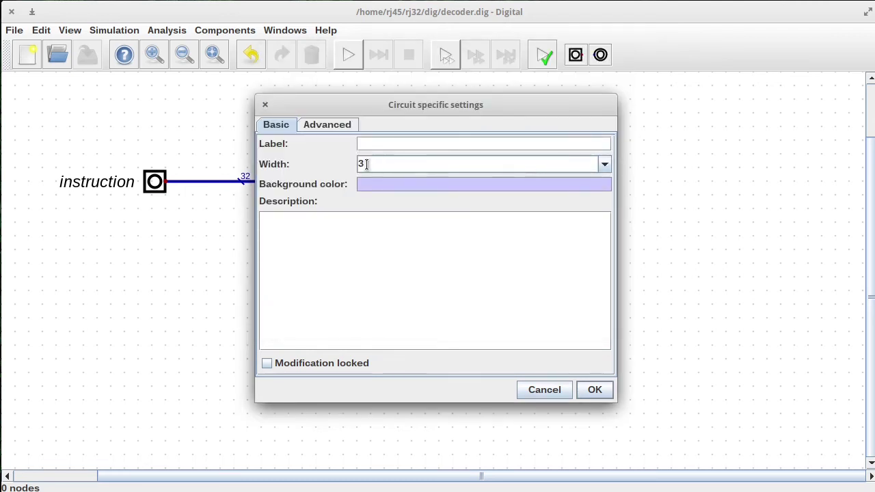
Step: Set the circuit's width to 6 and its label to Decoder, apply the settings and save the circuit
click(605, 165)
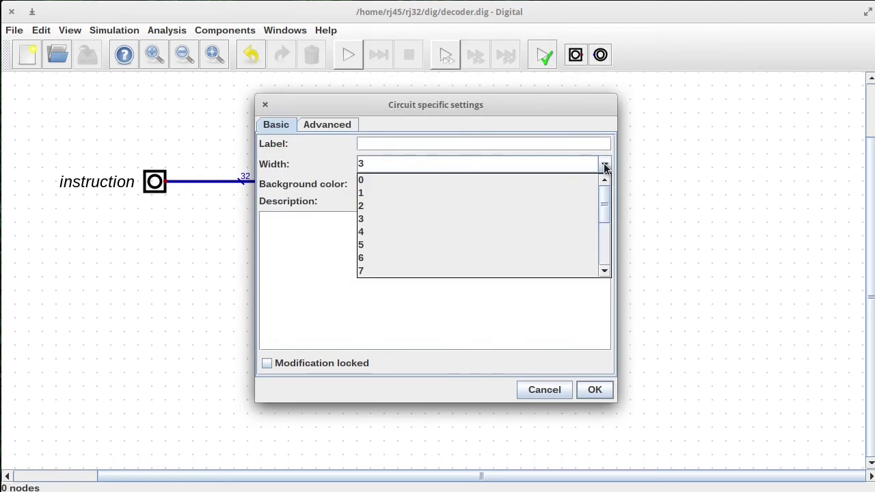
drag(601, 198, 606, 217)
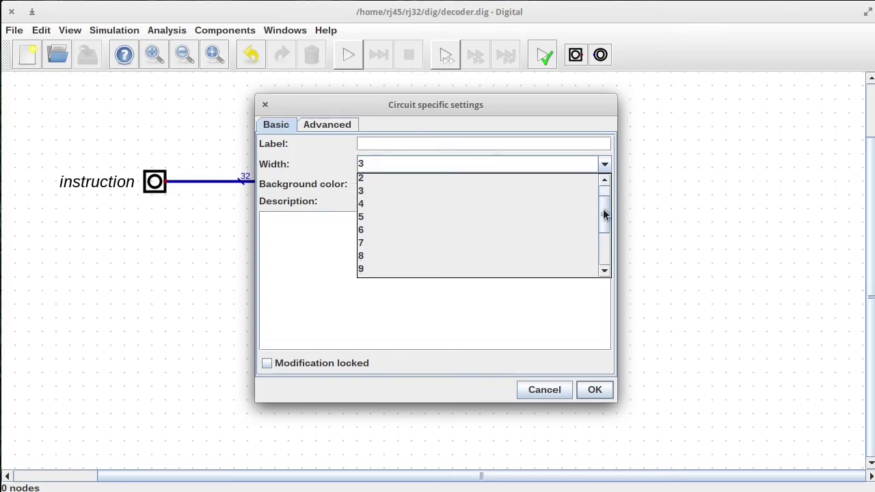
click(588, 232)
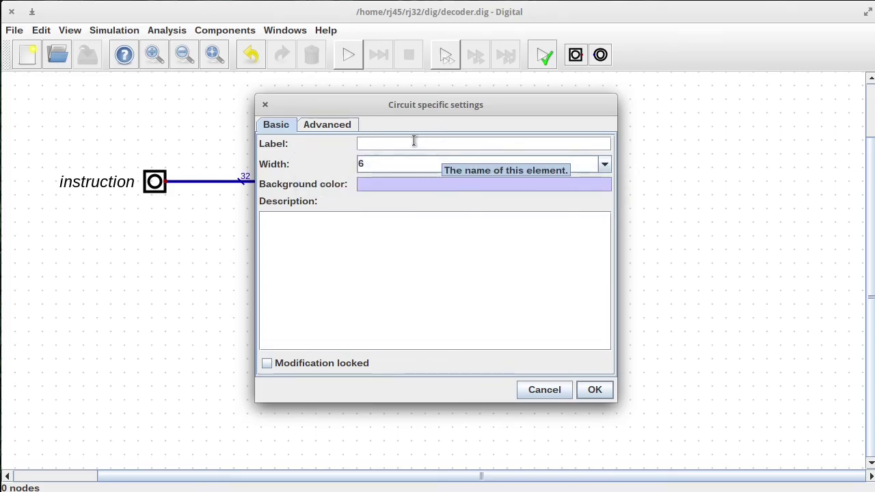
text(D)
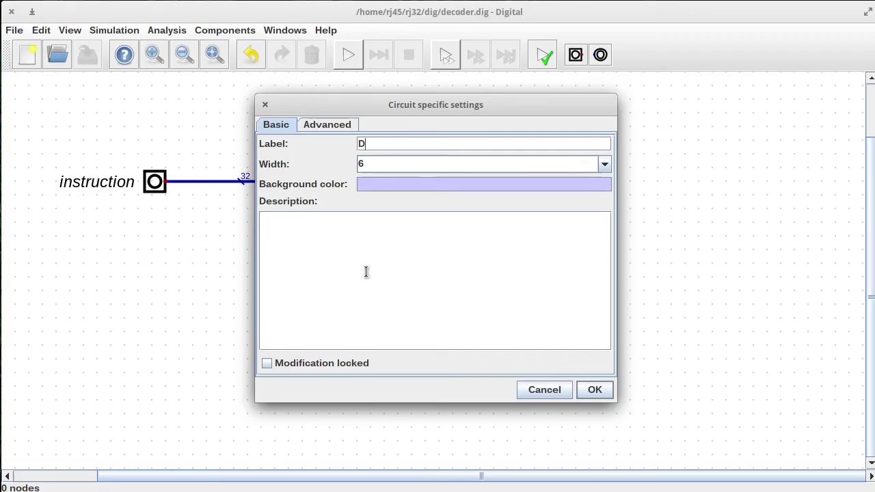
text(ecoder)
click(592, 390)
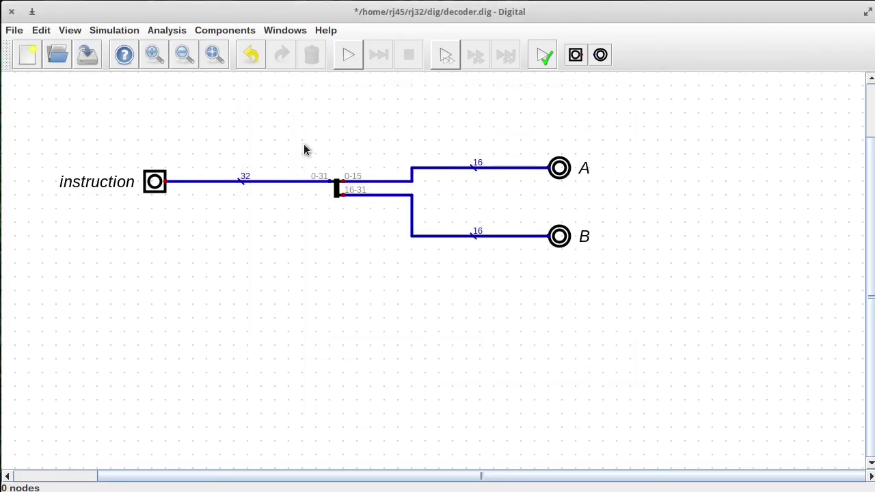
key(ctrl+s)
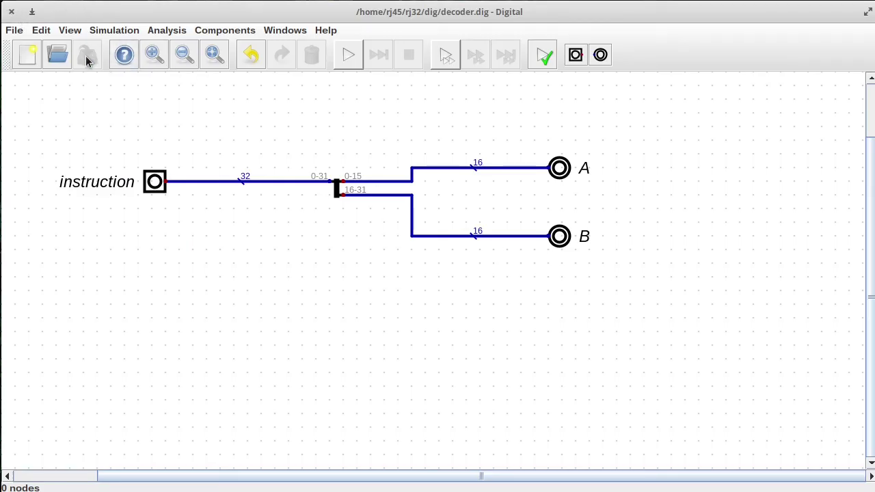
Step: Close the decoder.dig window and place the custom decoder component below the splitters in frontpanel.dig
click(11, 12)
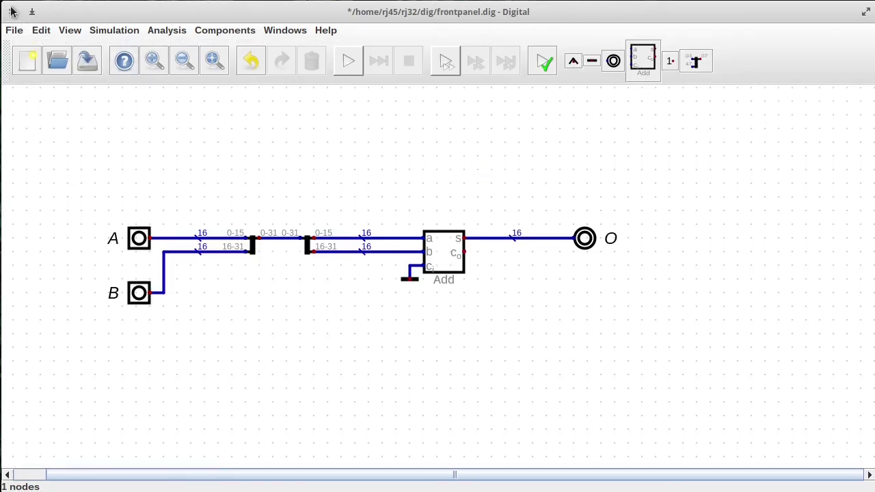
click(239, 33)
mouse_move(229, 196)
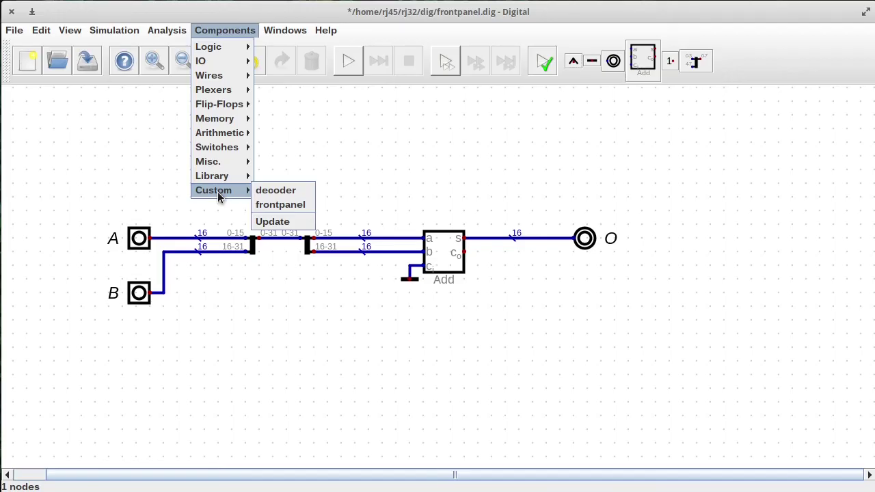
click(276, 192)
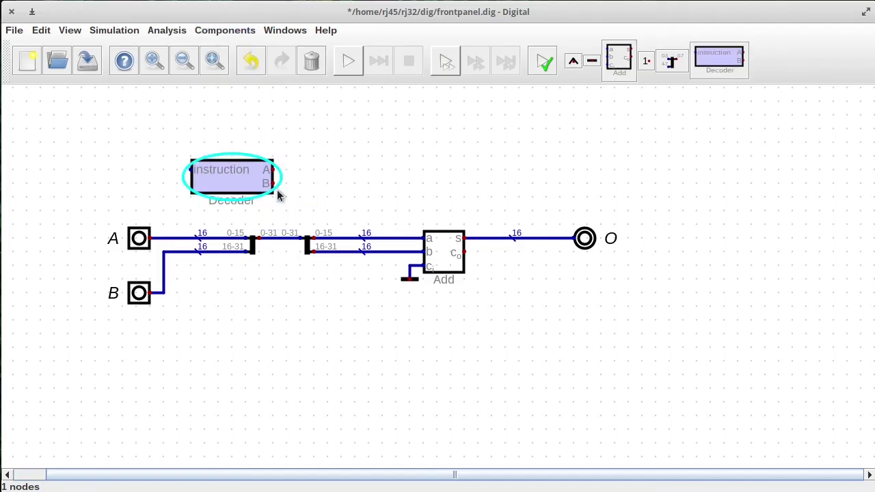
click(336, 326)
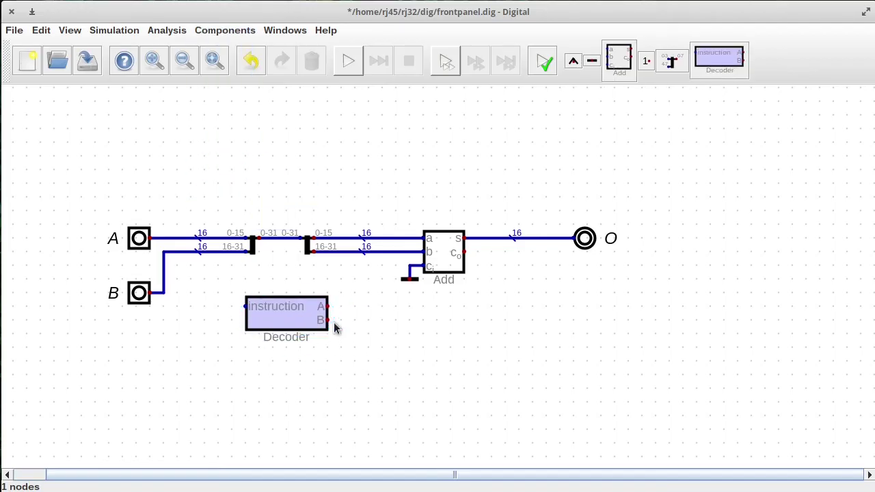
Step: Open the placed decoder's included circuit to inspect its contents, and return to the frontpanel circuit
right_click(276, 311)
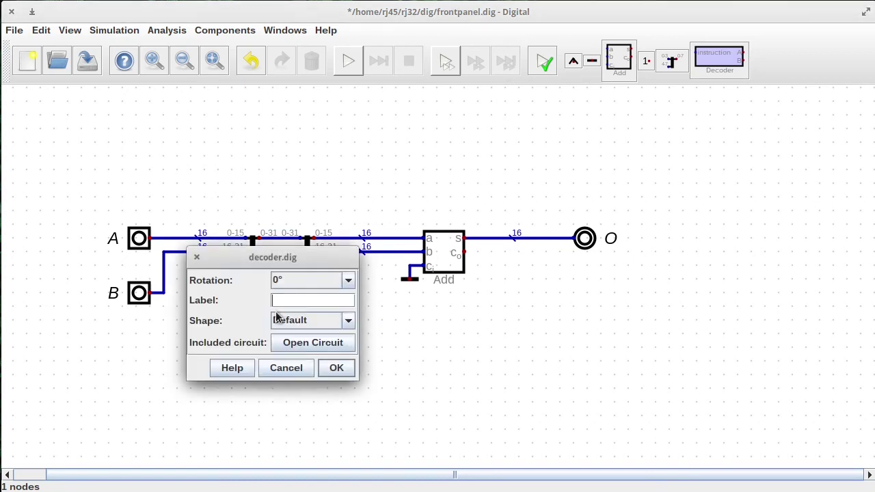
click(306, 345)
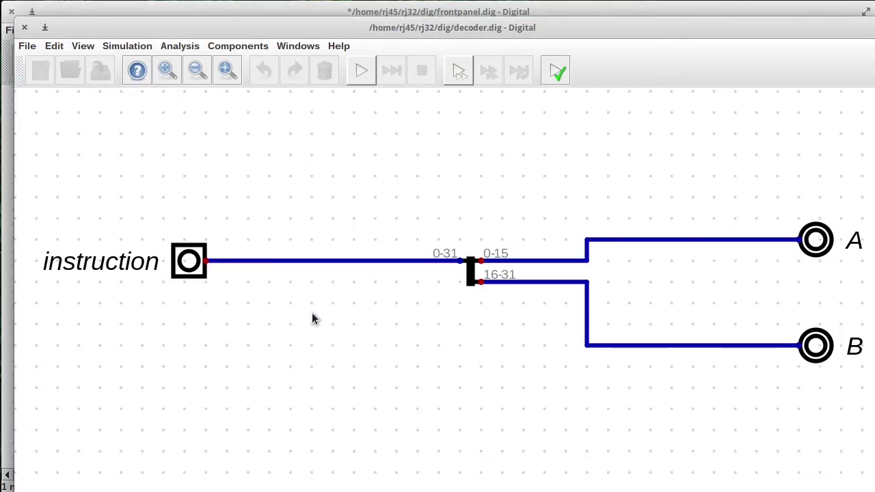
double_click(331, 27)
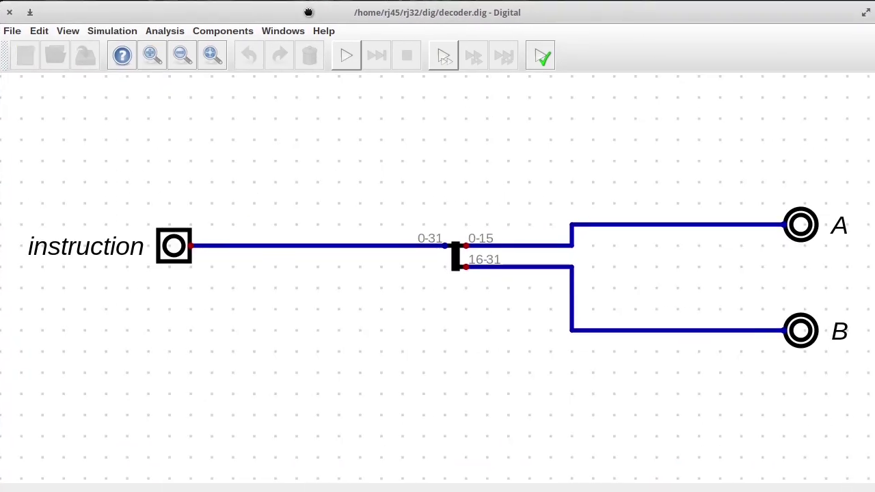
click(10, 13)
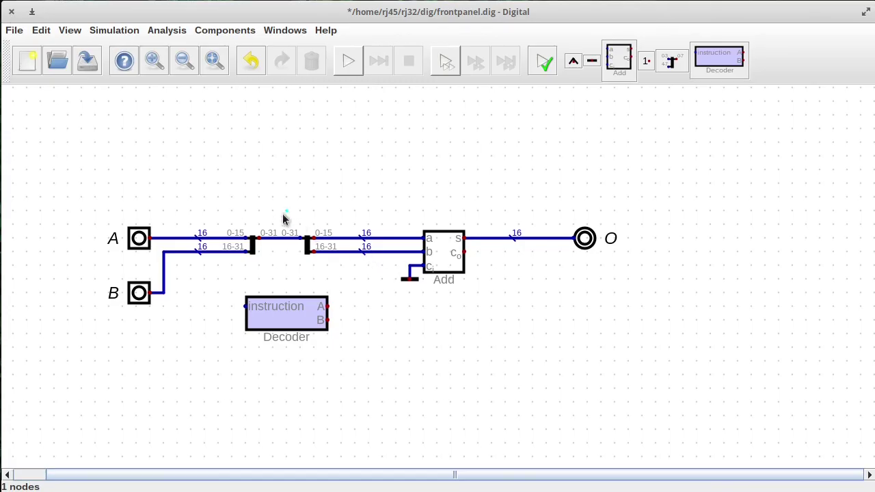
Step: Replace the splitter nearest the adder with the decoder, wiring 0-31 to instruction and outputs A and B to adder inputs a and b
drag(286, 213, 373, 271)
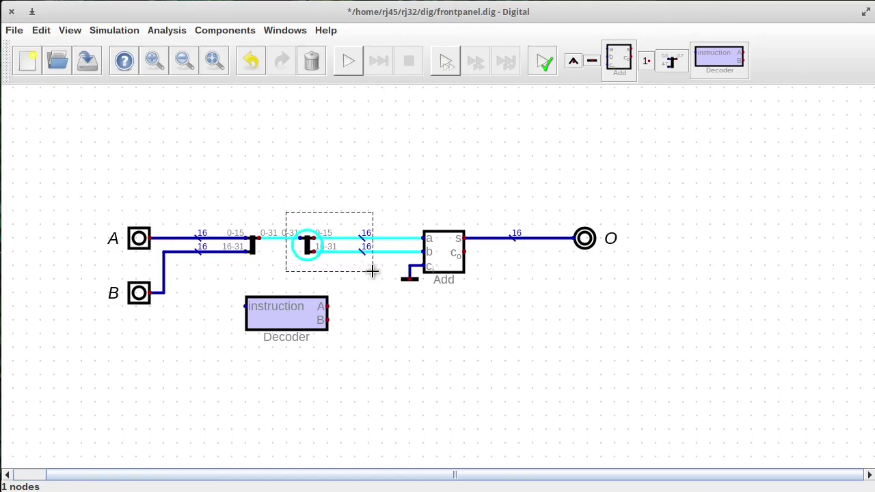
key(Delete)
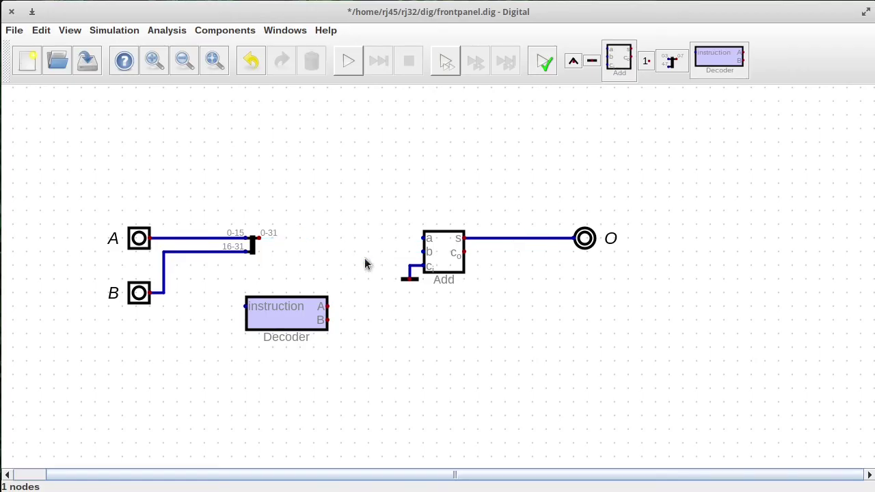
drag(316, 316, 285, 240)
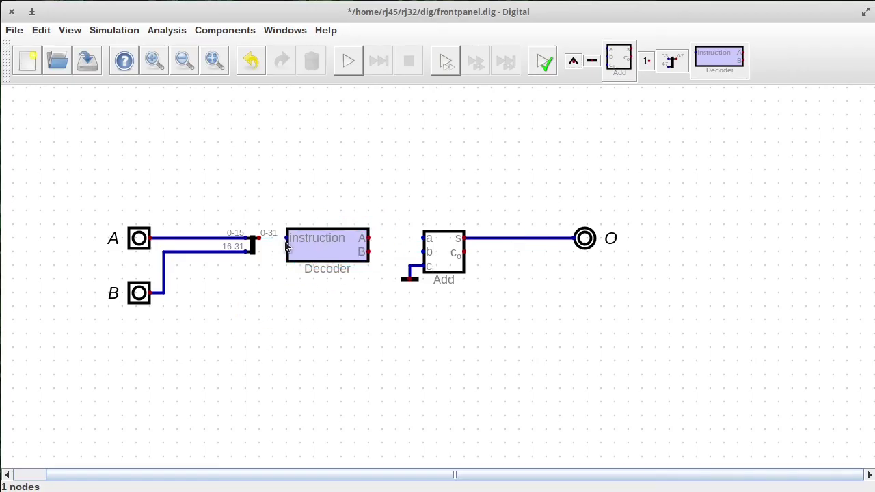
drag(369, 238, 424, 238)
drag(367, 252, 424, 251)
Step: Start simulating the frontpanel circuit and set input A to 100 and input B to 54
click(354, 64)
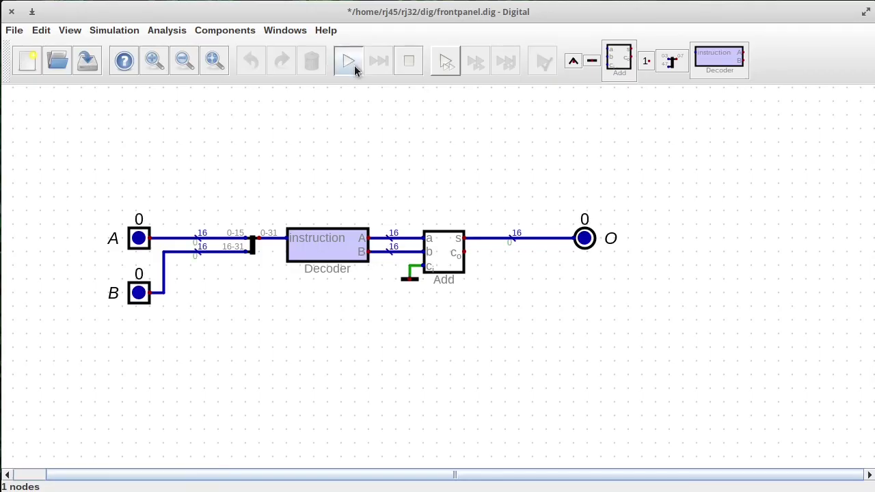
click(139, 238)
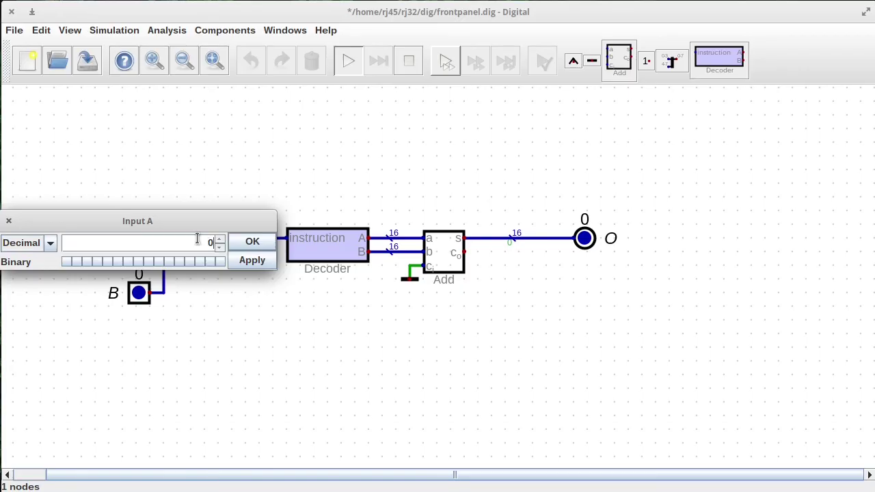
text(100)
key(Return)
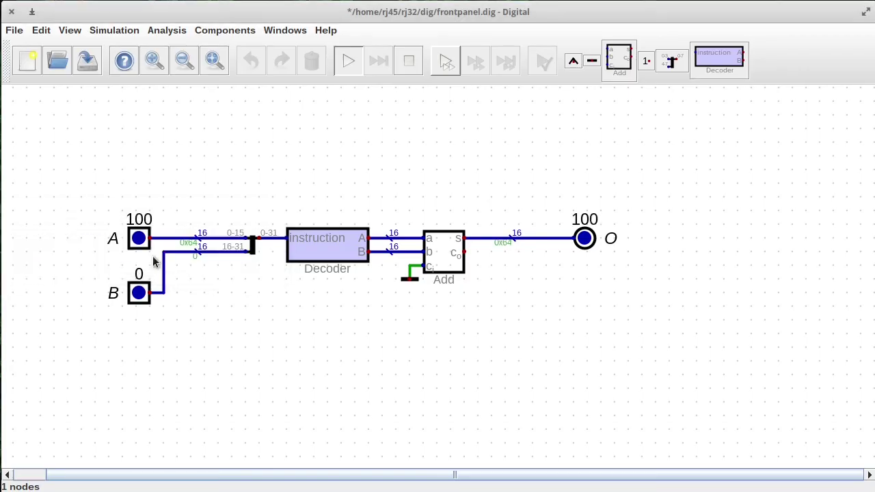
click(138, 293)
text(54)
click(245, 300)
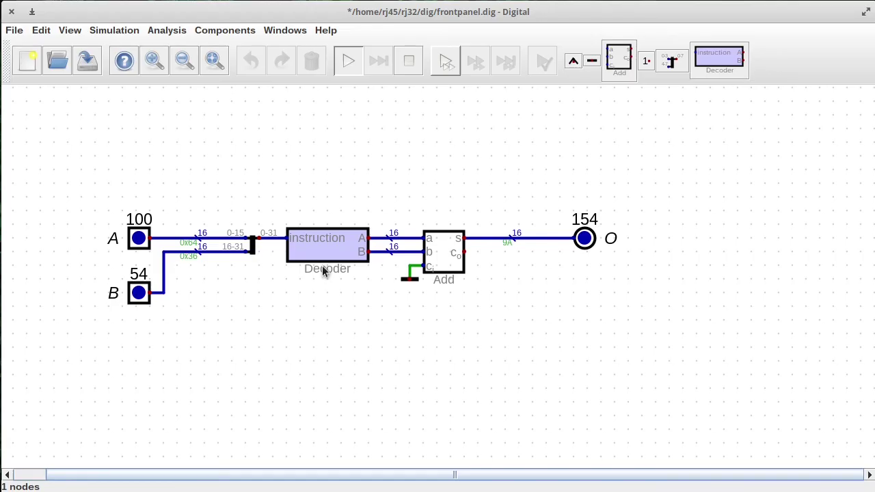
Step: Stop the simulation to save the frontpanel circuit, and create a new embedded circuit in its own window
key(ctrl+s)
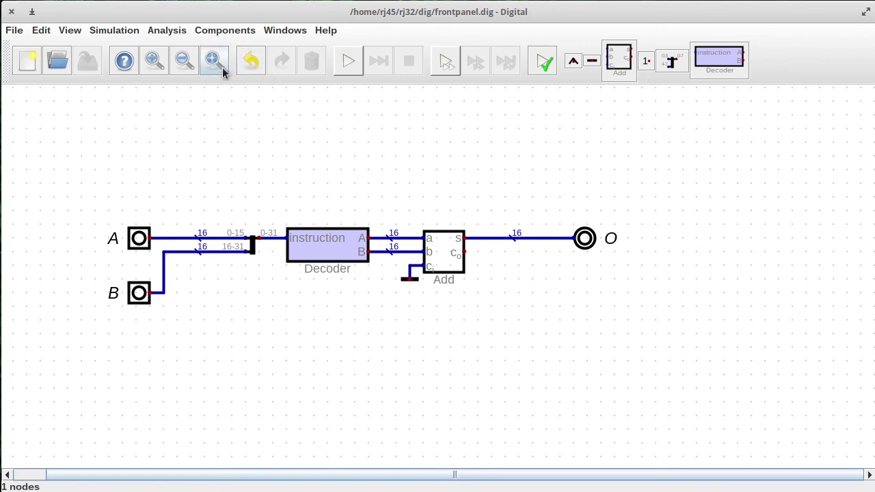
key(alt+f)
click(73, 78)
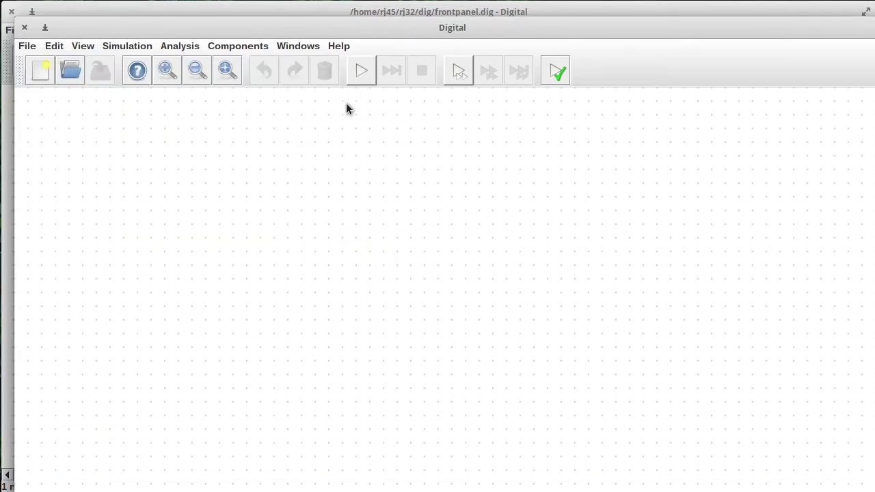
drag(346, 31, 329, 17)
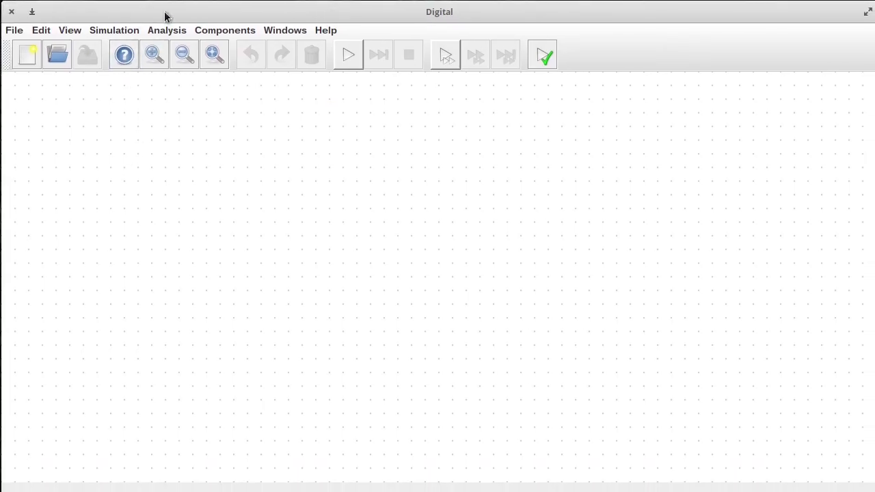
Step: Save the new empty circuit in the dig folder under the name execute
click(13, 30)
click(76, 205)
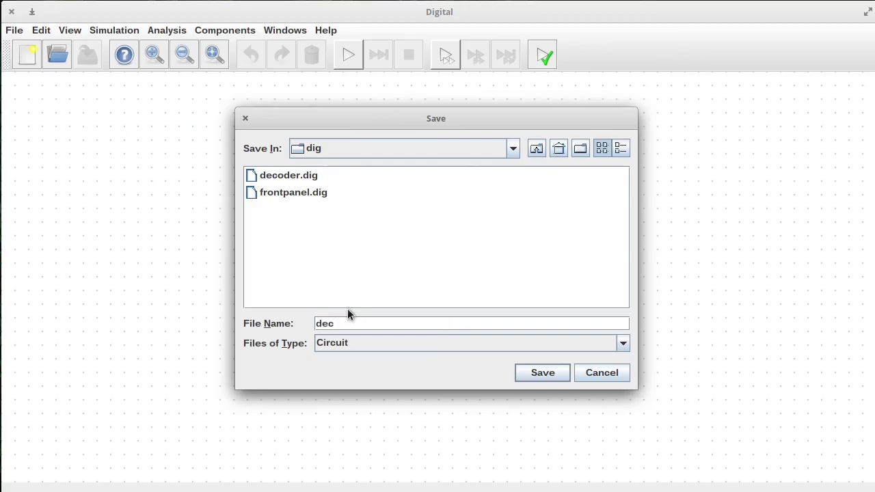
text(exu)
key(BackSpace)
text(ecute)
key(Return)
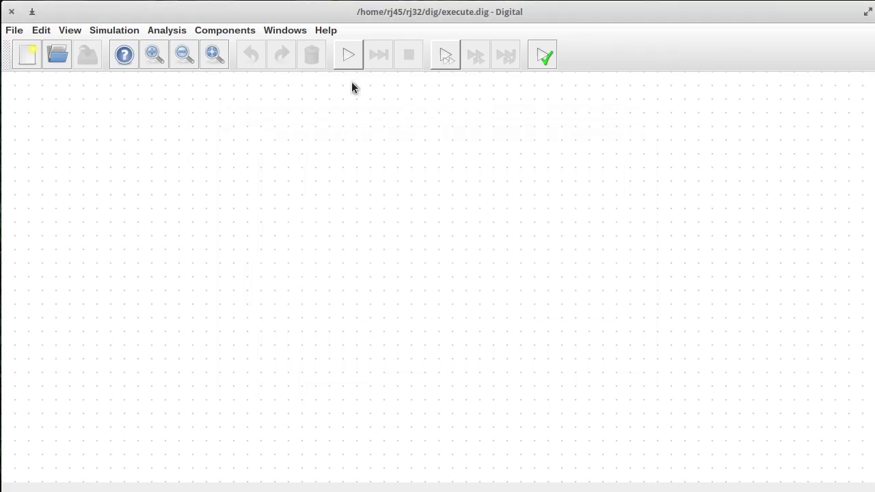
Step: Place one output component and, to its left, two input components one above the other in the execute circuit
click(205, 32)
mouse_move(212, 61)
click(293, 64)
click(584, 229)
click(225, 30)
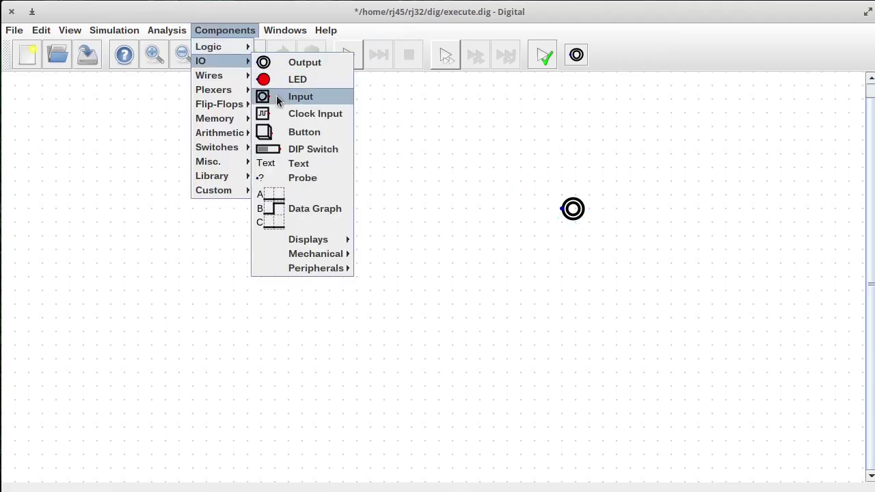
click(301, 97)
click(152, 200)
click(280, 96)
Step: Set the upper input to 16 data bits and label it A
right_click(140, 181)
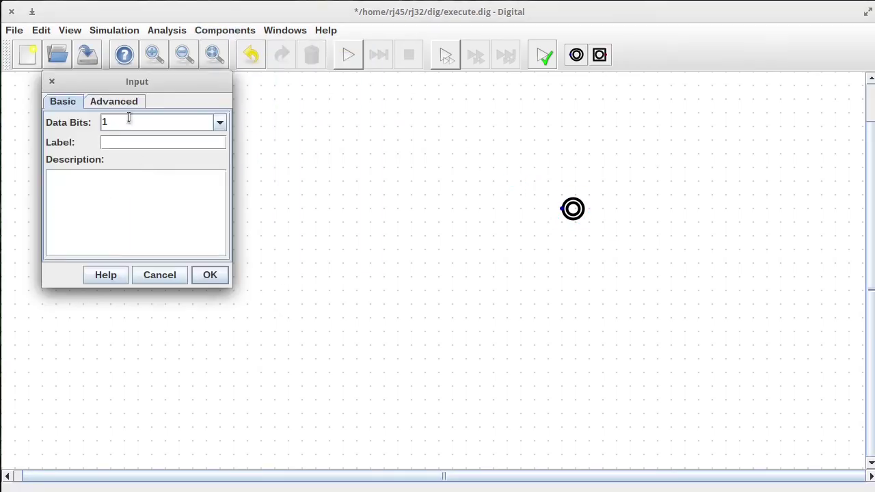
text(6)
click(127, 141)
text(A)
key(Return)
Step: Set the lower input of the execute circuit to 16 data bits and label it B
right_click(134, 230)
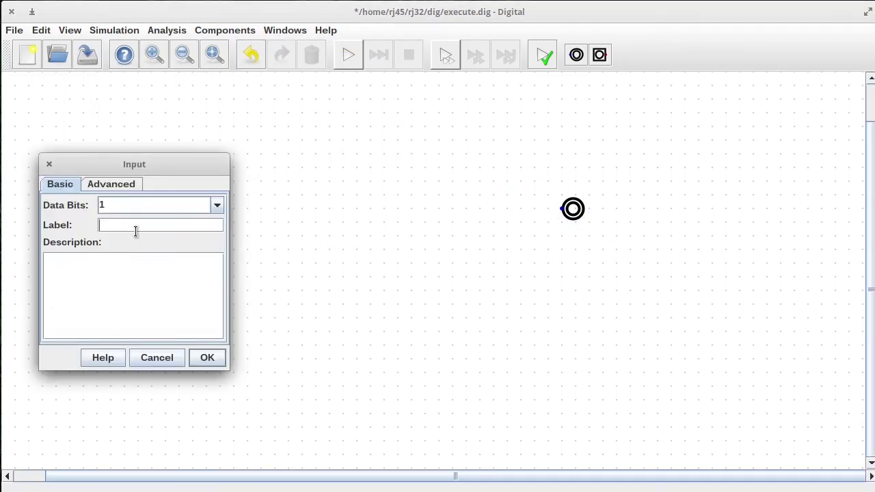
text(6)
click(117, 227)
text(B)
click(215, 359)
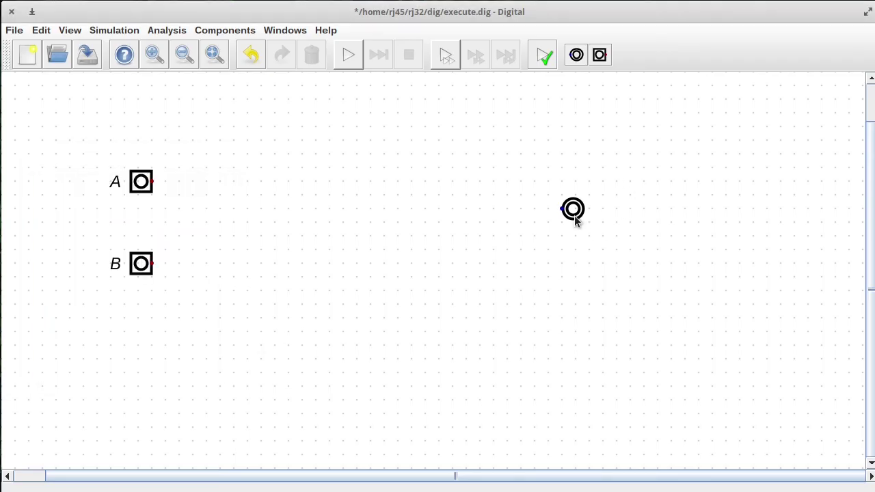
Step: Set the output to 16 data bits and label it result
right_click(574, 216)
click(563, 185)
text(result)
click(573, 166)
text(6)
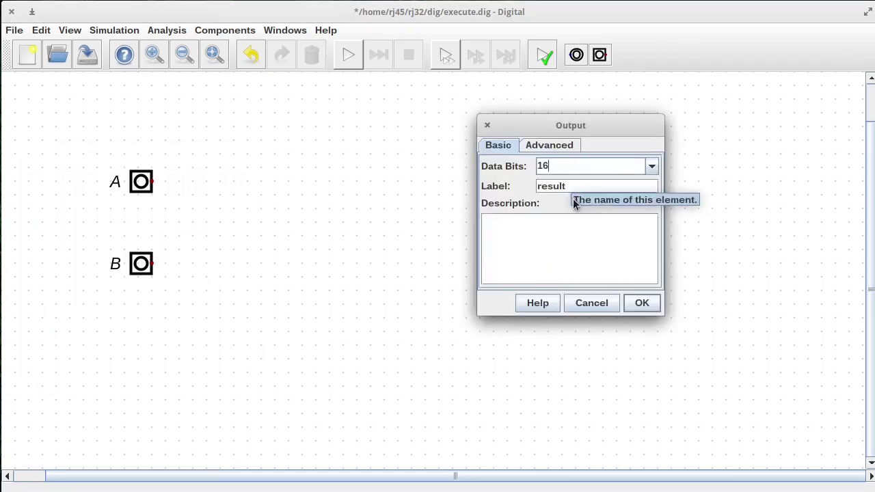
click(642, 302)
Step: Copy the adder with its grounded carry input from the frontpanel circuit and paste it between the inputs and output of the execute circuit
key(alt+Tab)
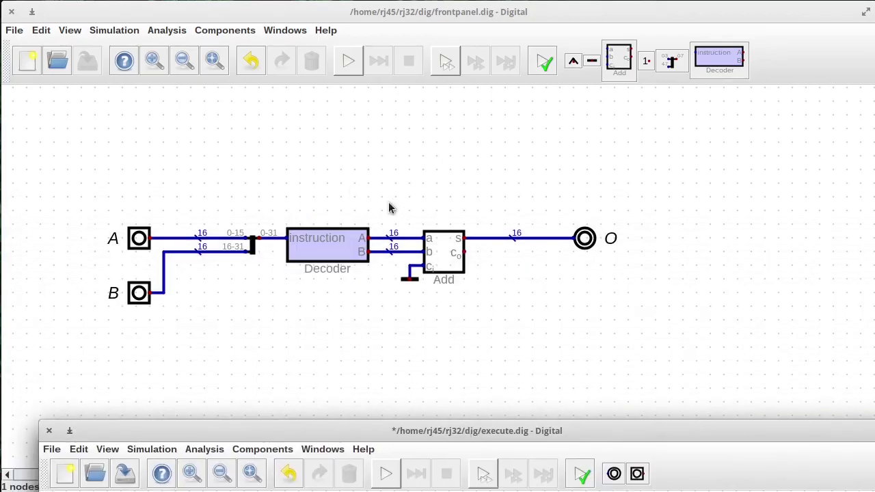
drag(384, 210, 487, 311)
key(ctrl+c)
key(alt+Tab)
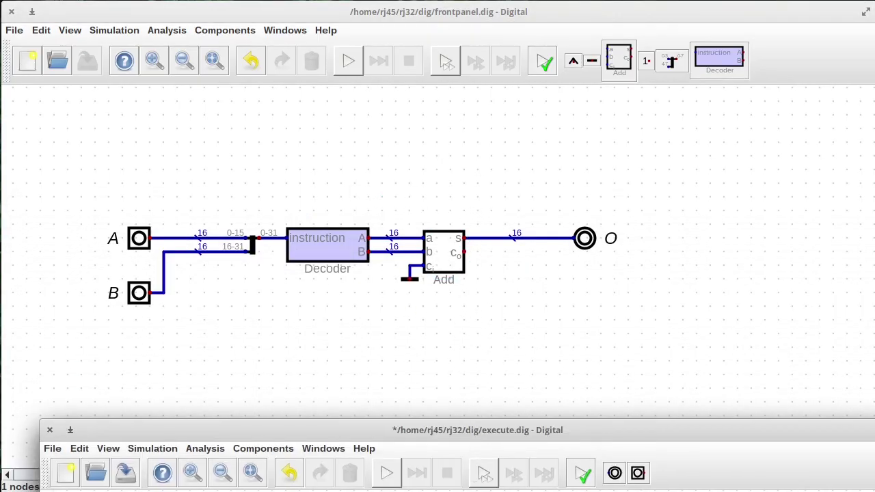
key(ctrl+v)
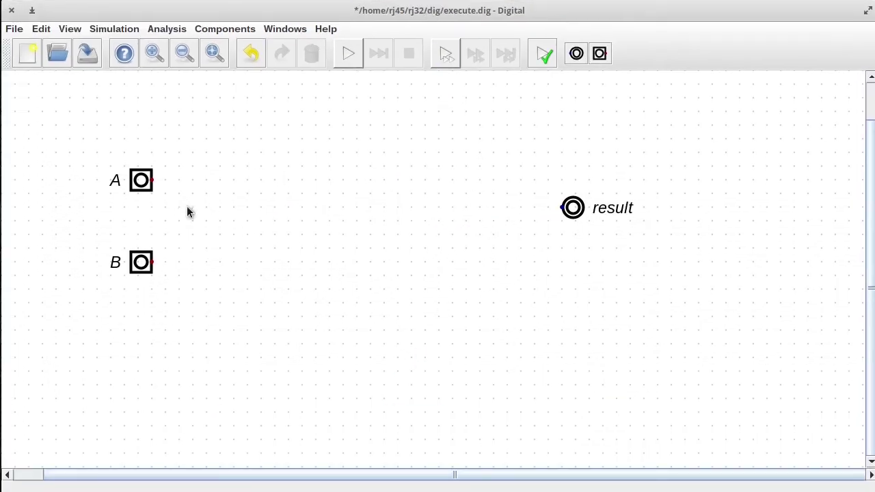
click(366, 226)
click(153, 179)
key(Escape)
Step: Move the adder with its ground and the result output up, level with input A
drag(294, 166, 410, 260)
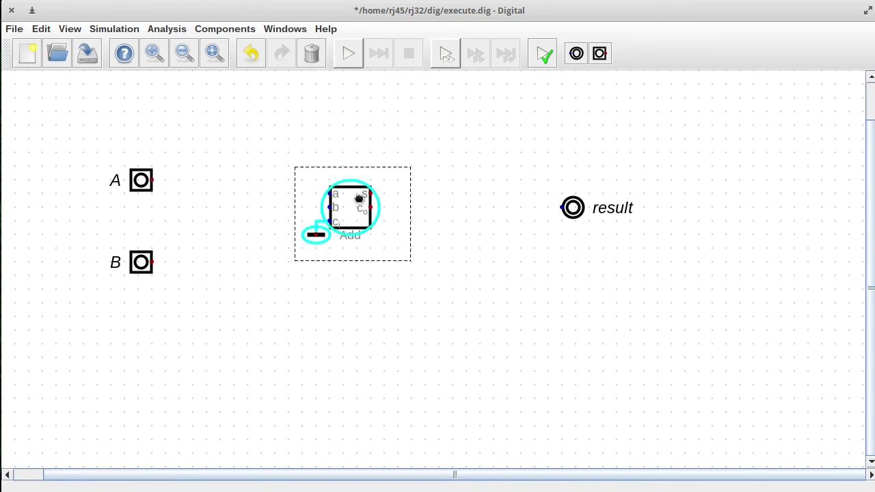
drag(350, 205, 350, 191)
click(540, 161)
drag(571, 199, 571, 172)
Step: Wire A and B to the adder's a and b inputs and its sum to result, and briefly run the simulation
click(153, 179)
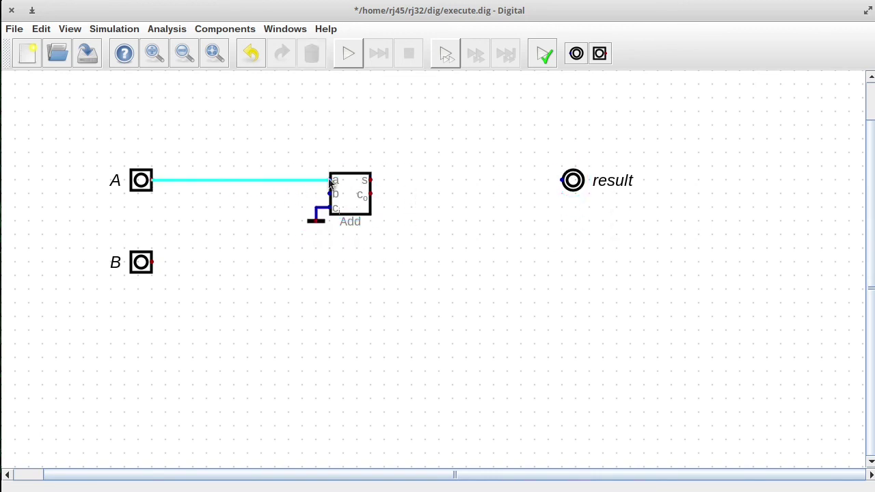
click(329, 180)
click(153, 262)
click(329, 193)
click(370, 180)
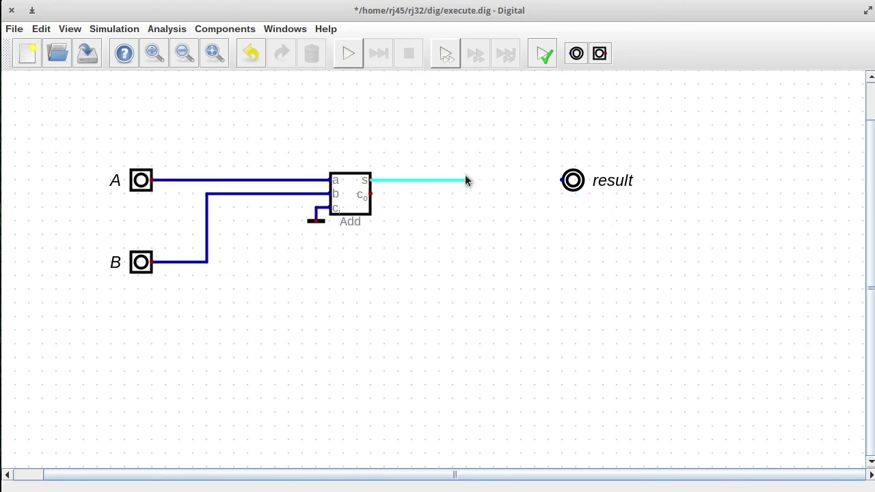
click(562, 180)
click(347, 54)
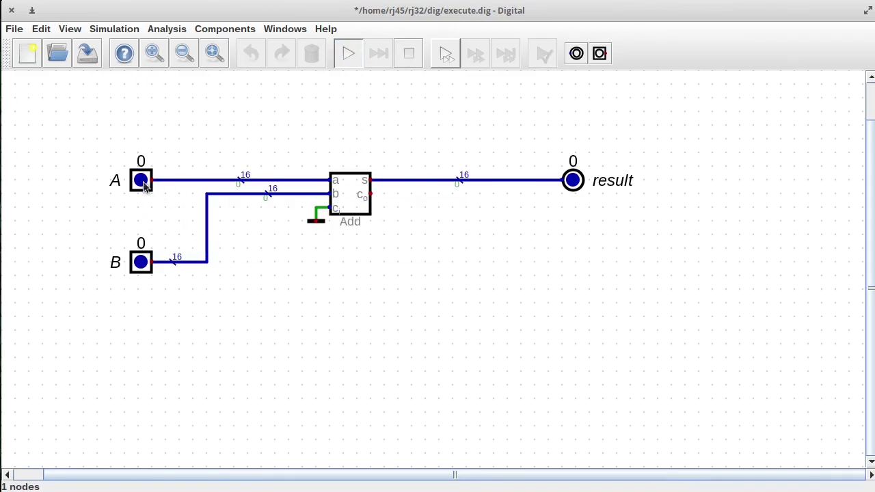
click(408, 55)
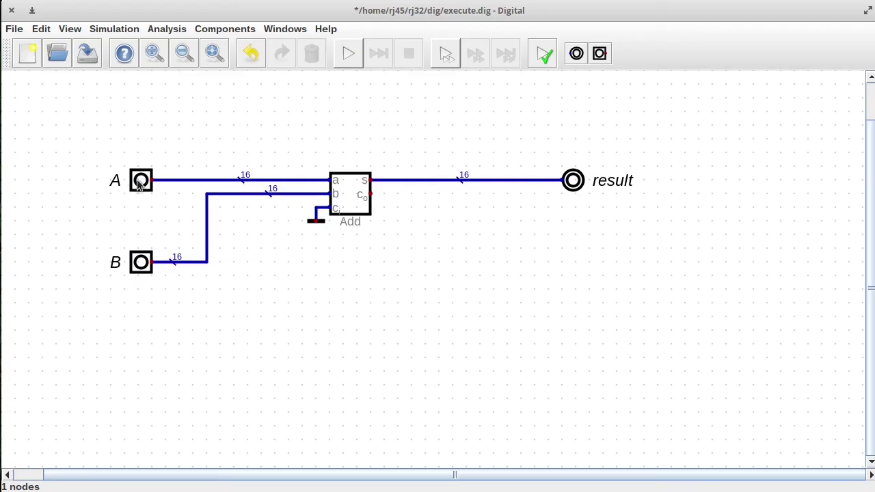
Step: Set the number format of inputs A and B to signed decimal
right_click(140, 179)
click(111, 104)
click(216, 210)
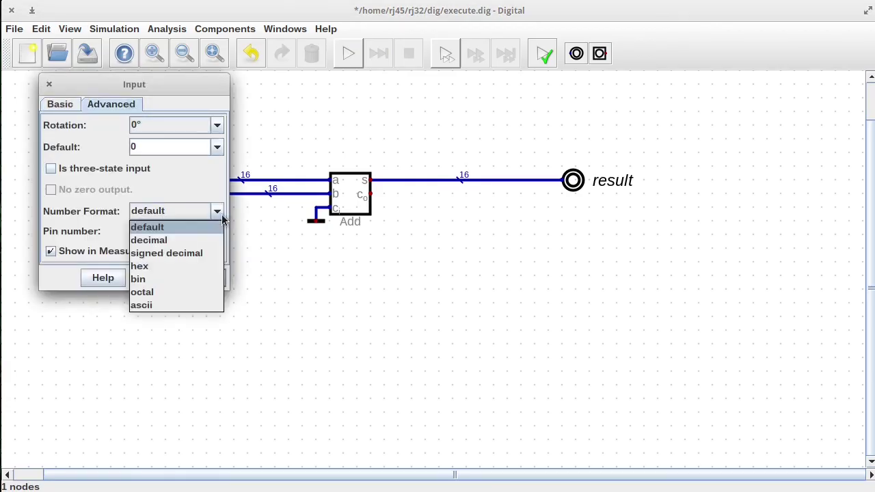
click(187, 252)
key(Return)
right_click(140, 260)
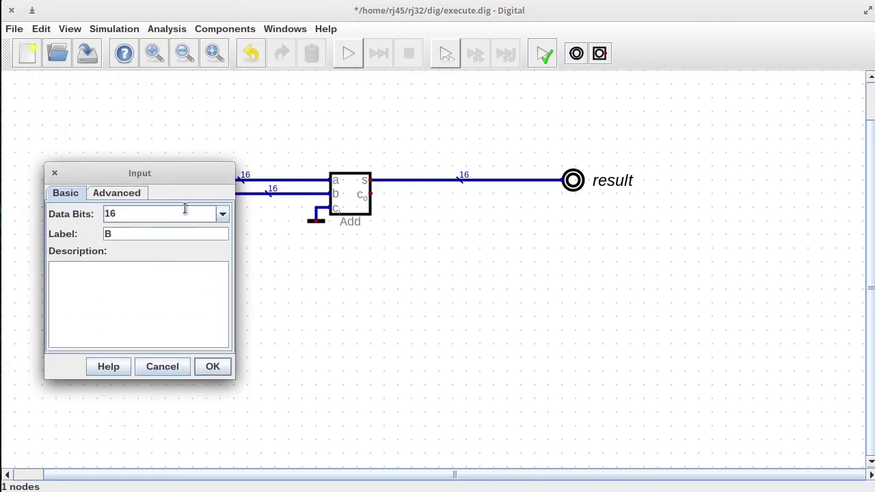
click(131, 194)
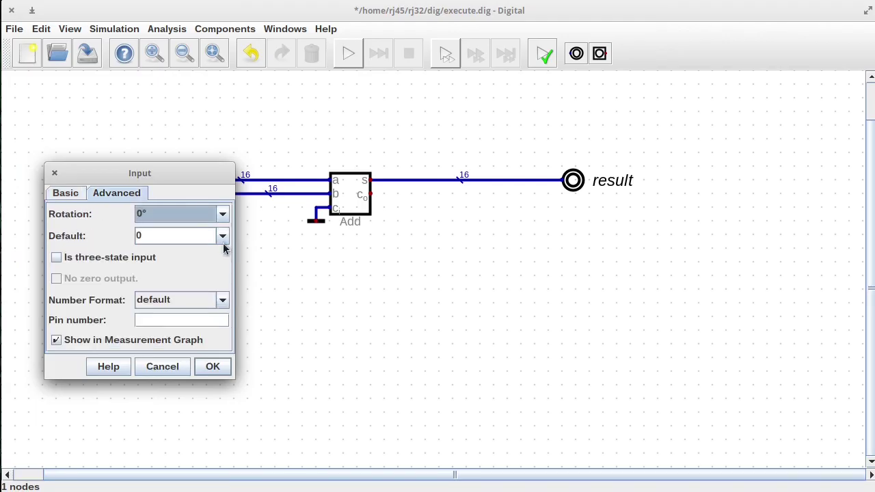
click(222, 300)
click(177, 339)
click(212, 366)
Step: Change the result output to a decimal number format and save the execute circuit
right_click(573, 180)
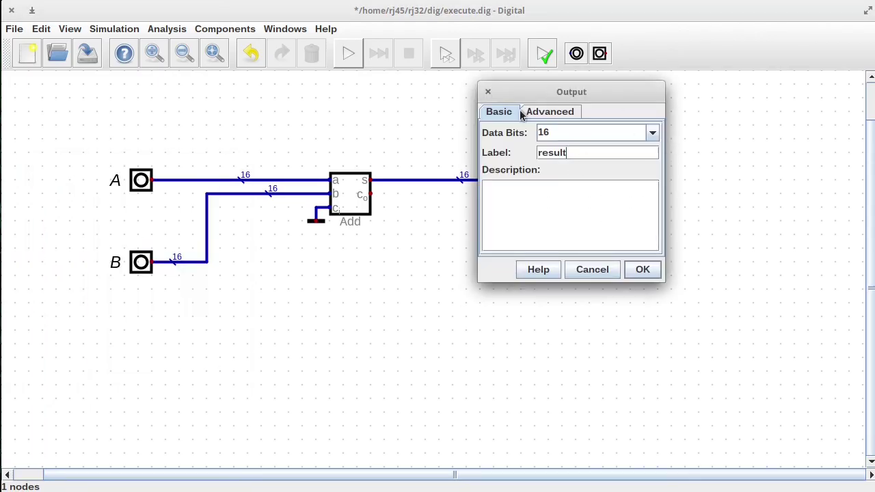
click(550, 111)
click(652, 178)
click(601, 236)
key(Return)
key(ctrl+s)
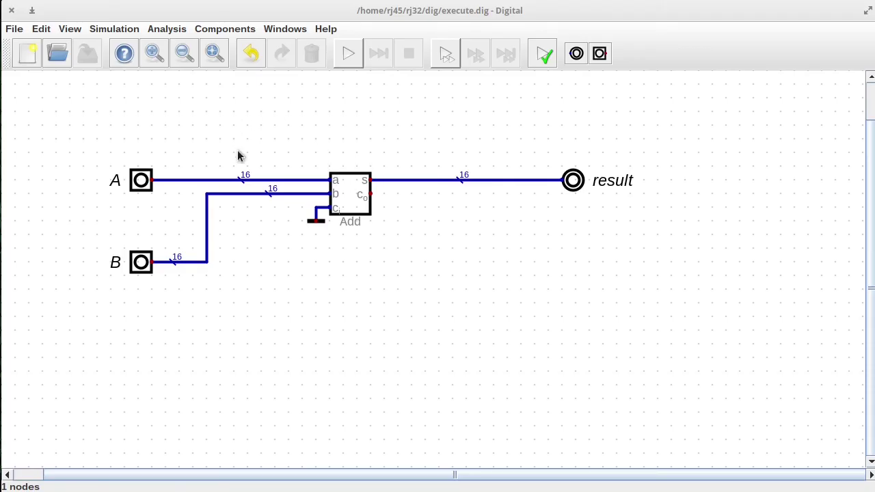
Step: Check input A's settings and simulate the execute circuit with A set to 100 and B to 54
right_click(138, 179)
click(211, 279)
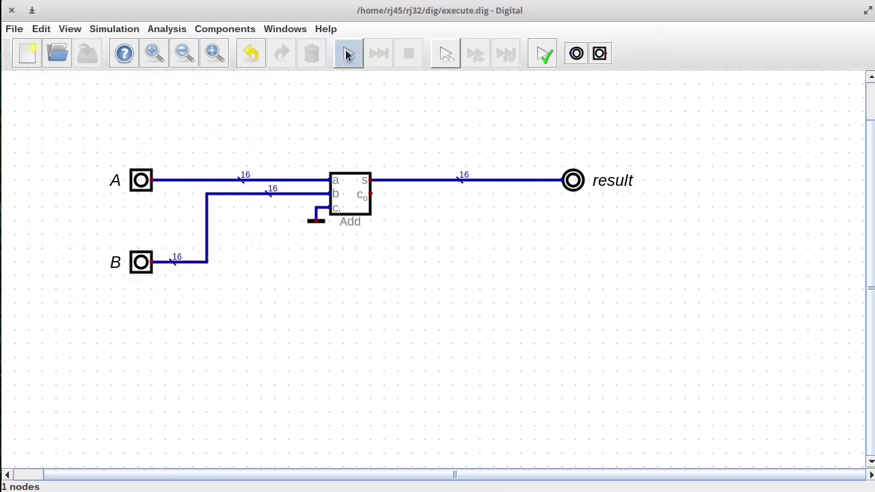
click(348, 52)
click(140, 180)
text(100)
key(Return)
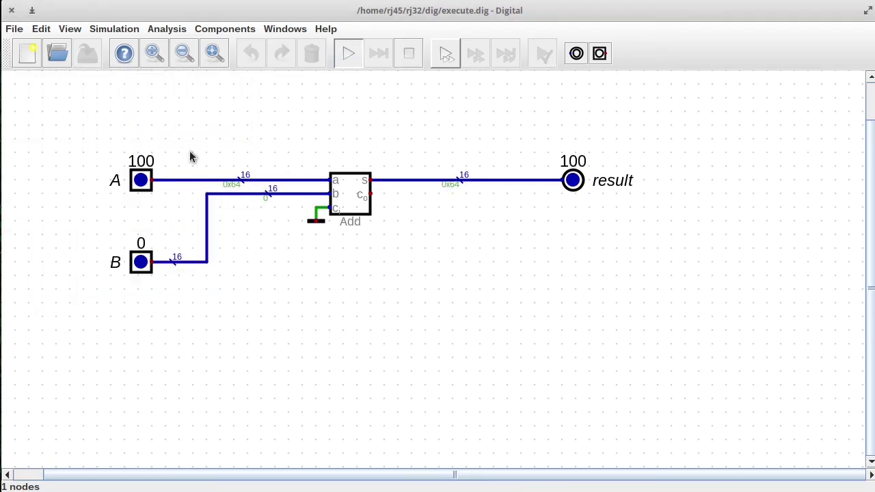
click(140, 261)
text(54)
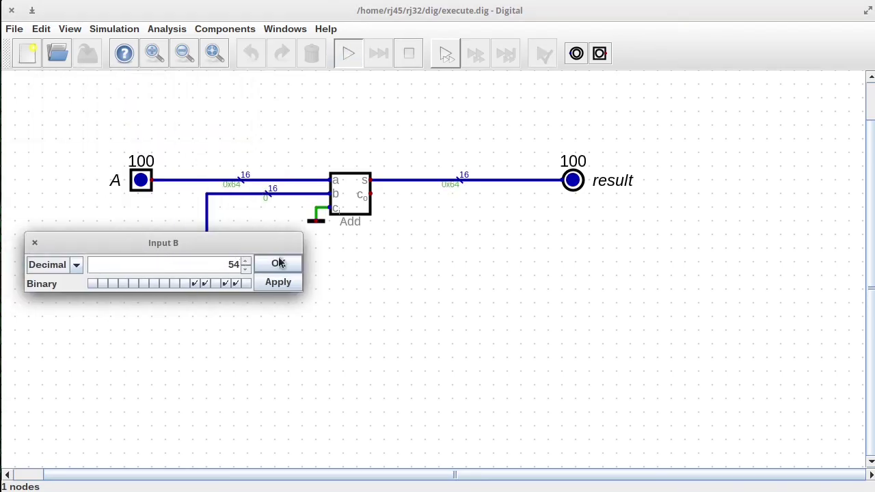
click(278, 263)
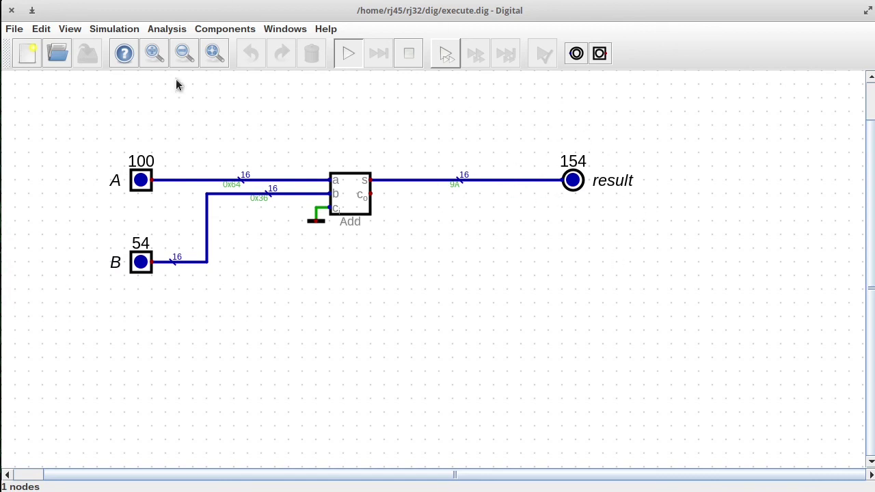
Step: Stop the simulation and give the circuit the label Execute, a width of 6 and a light lavender background color
click(380, 58)
click(43, 29)
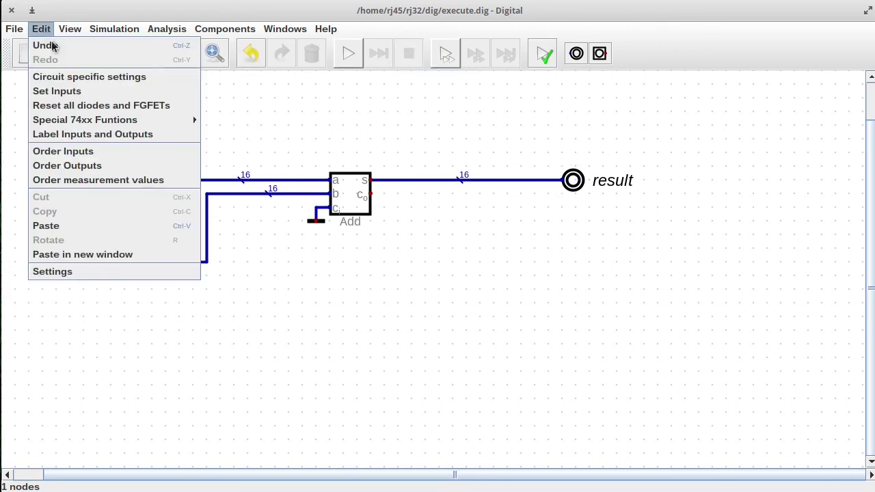
click(63, 75)
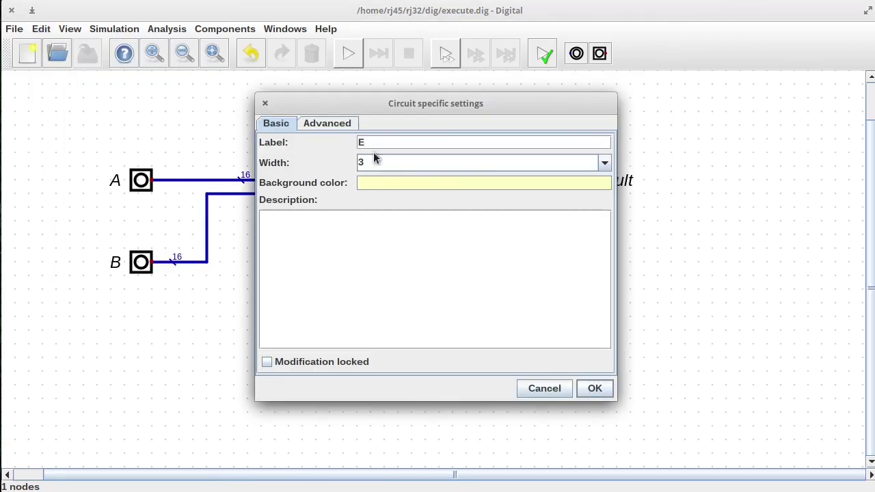
text(Execute)
click(392, 162)
click(444, 259)
click(405, 183)
click(380, 130)
click(423, 308)
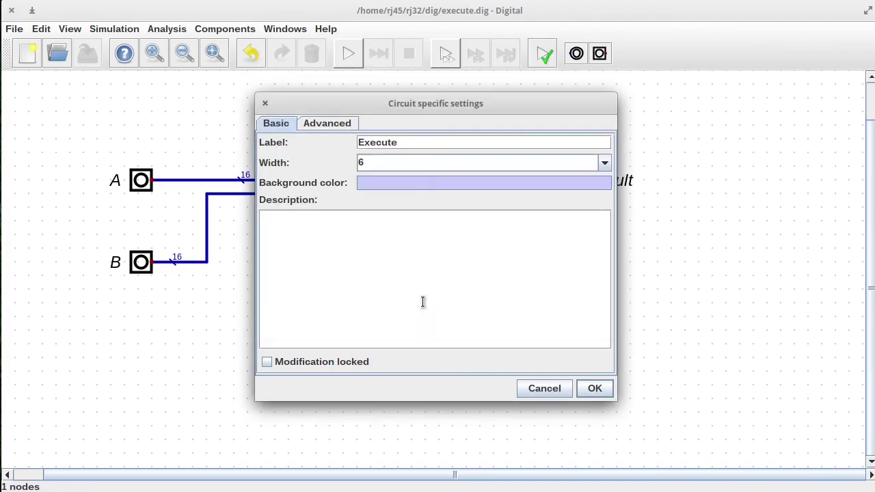
click(594, 388)
Step: Close the execute circuit's window and place the custom execute component below the adder in the frontpanel circuit
click(11, 10)
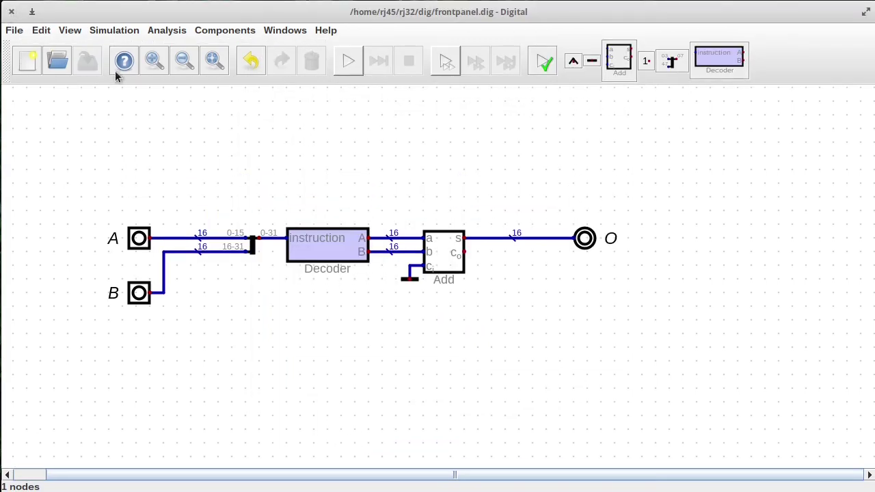
click(217, 31)
mouse_move(239, 194)
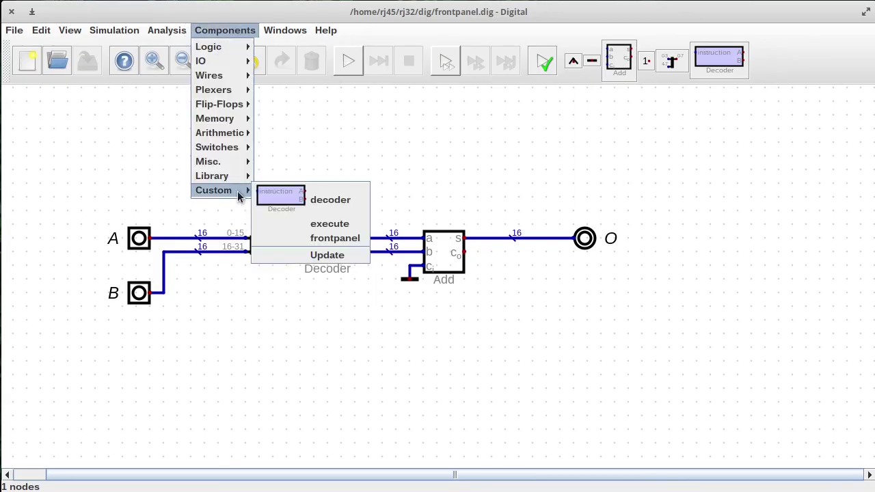
click(317, 232)
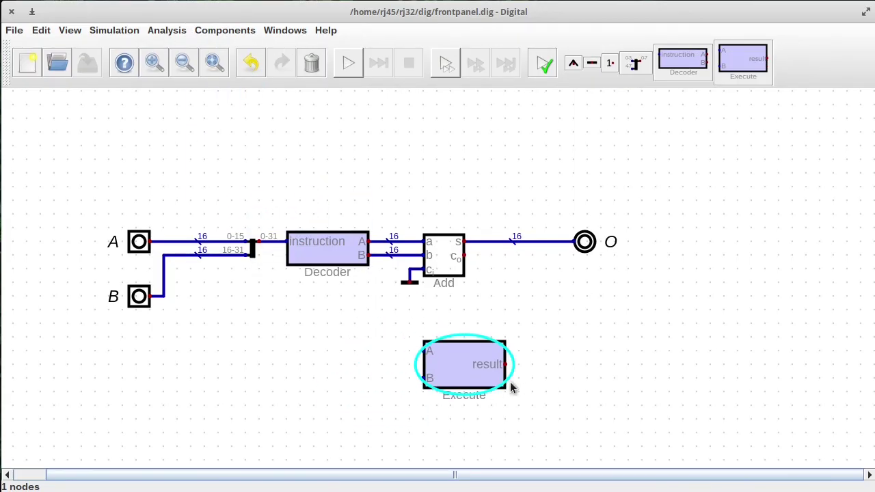
click(509, 385)
Step: Delete the adder with its ground and wires, and move the Execute block into its place beside the Decoder
drag(389, 210, 482, 307)
key(Delete)
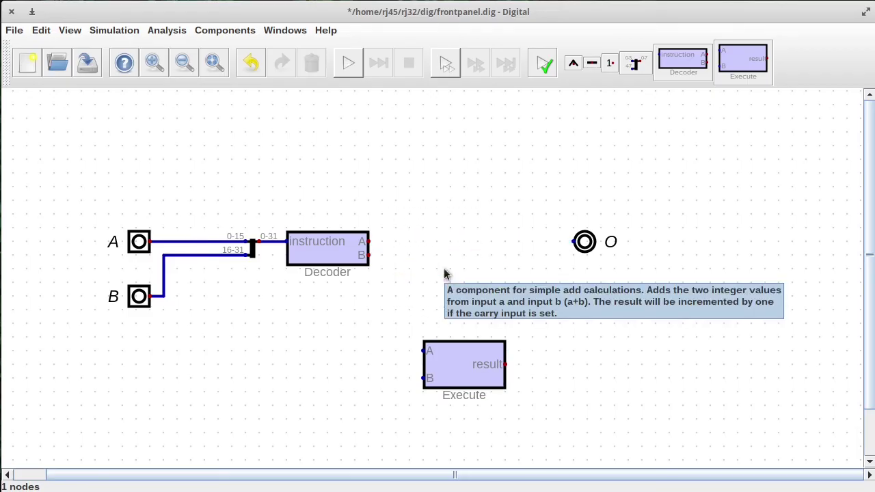
drag(473, 358, 458, 258)
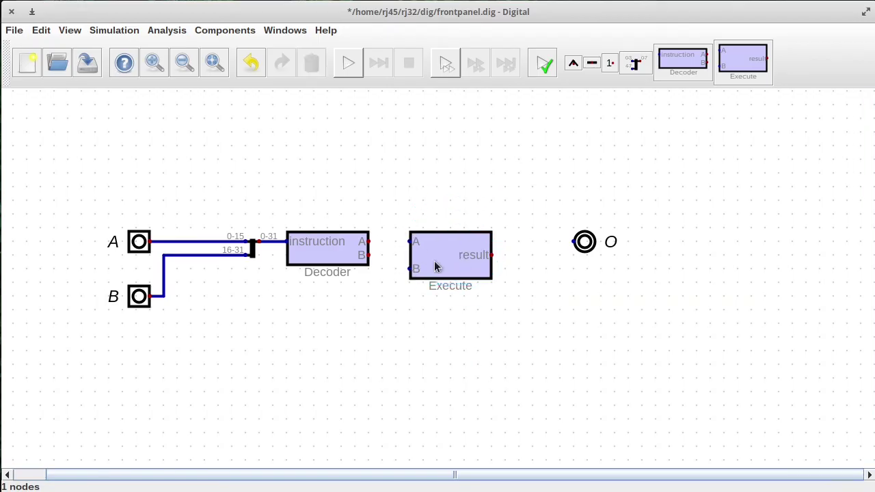
Step: Wire the Decoder's A and B outputs to the matching Execute inputs, and Execute's result to output O
click(369, 242)
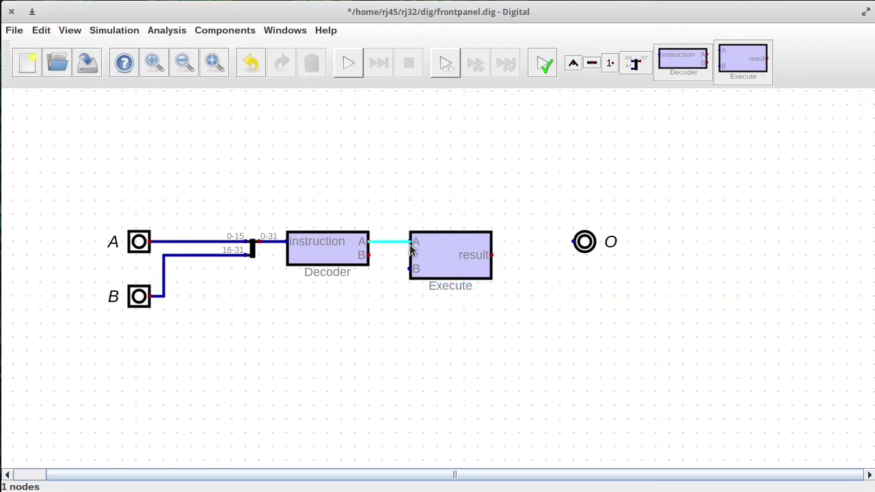
click(411, 242)
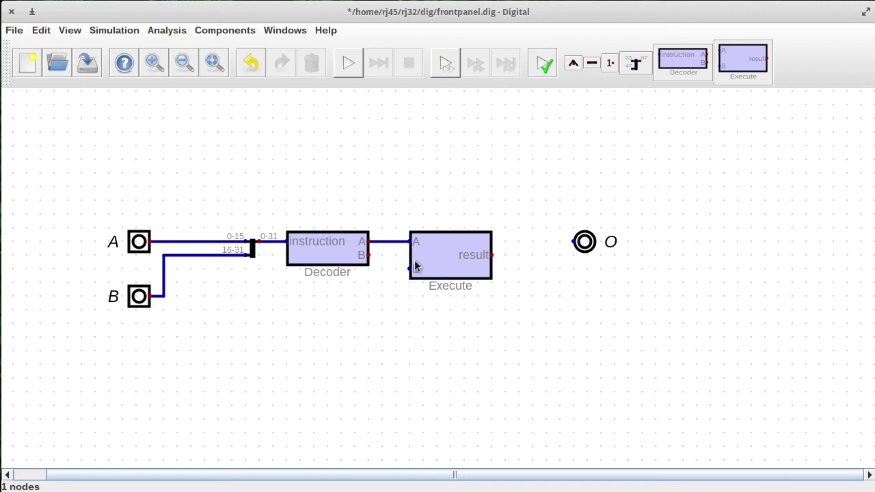
click(368, 255)
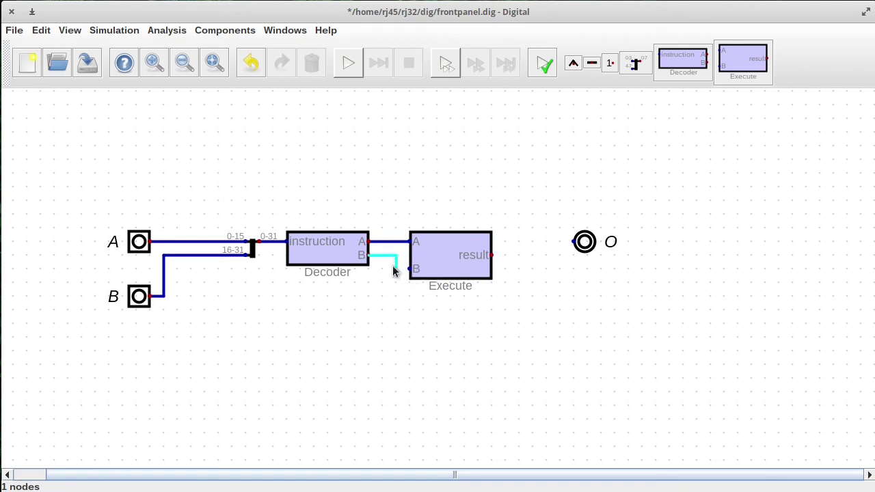
click(410, 268)
click(493, 255)
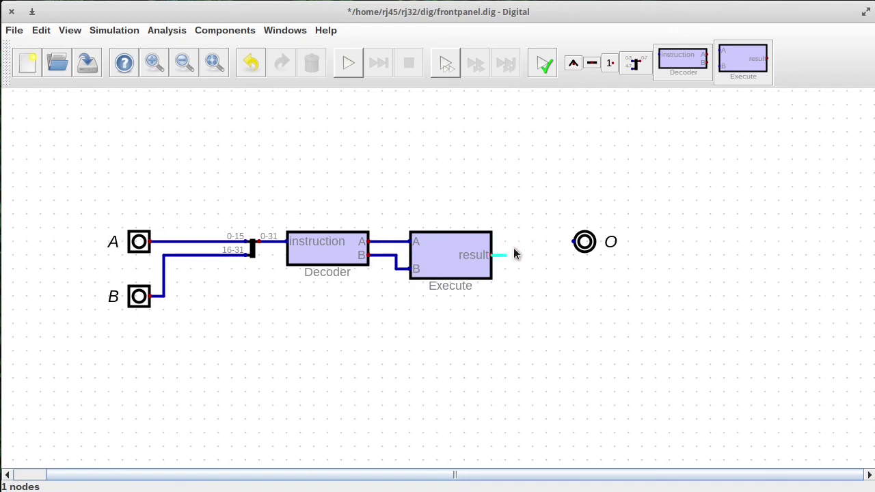
click(573, 243)
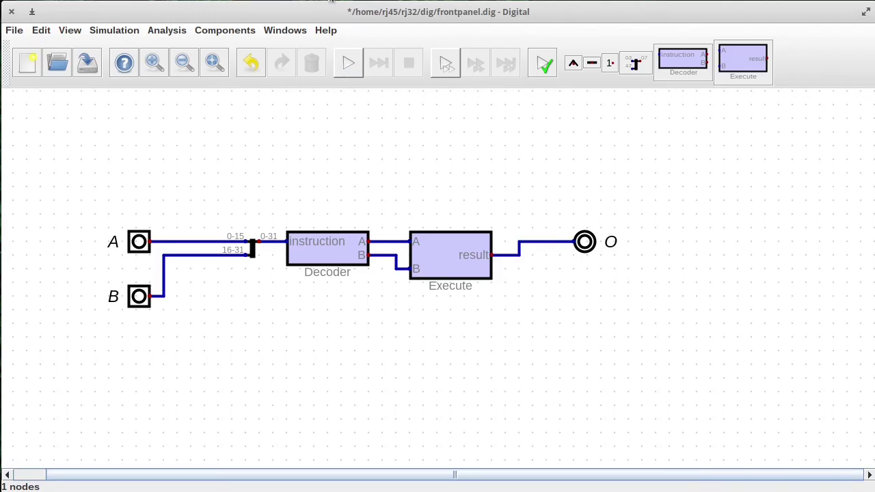
Step: Simulate the frontpanel circuit with input A set to 100 and input B to 54
click(347, 63)
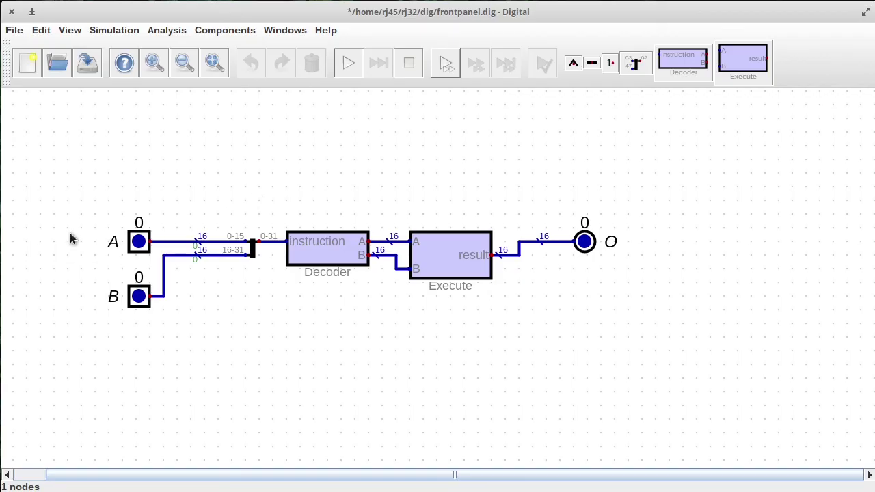
click(139, 242)
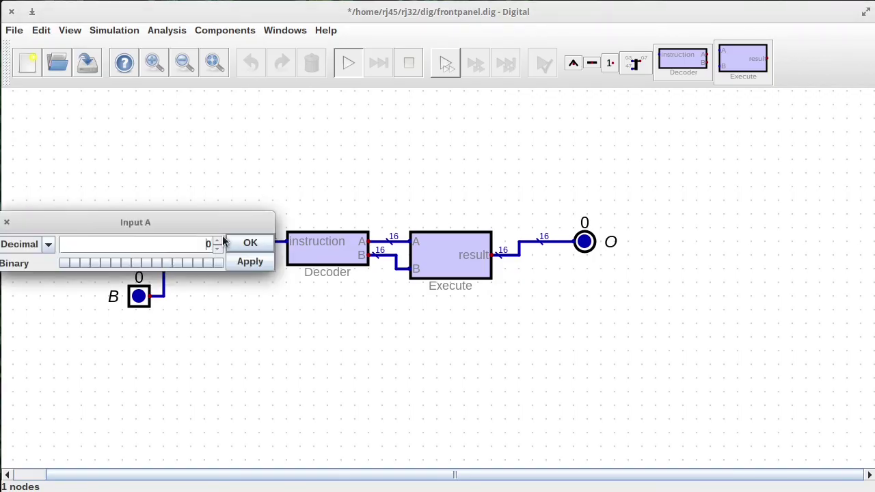
text(100)
key(Return)
click(138, 296)
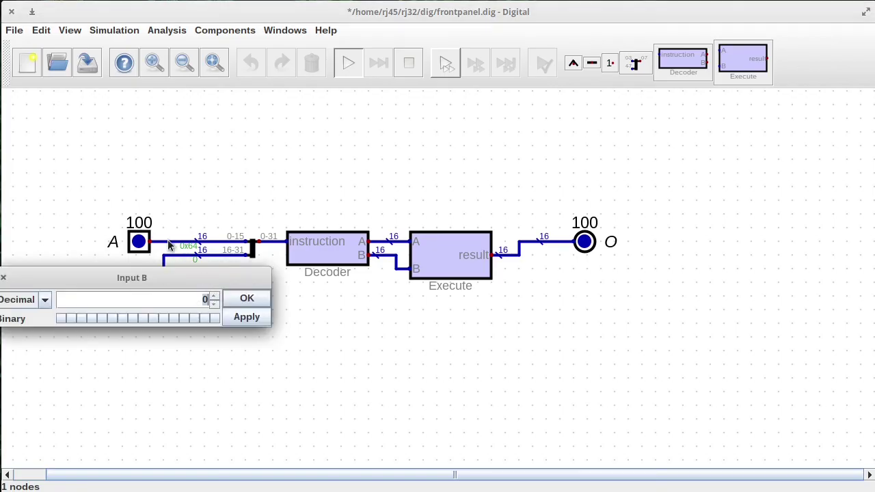
text(54)
key(Return)
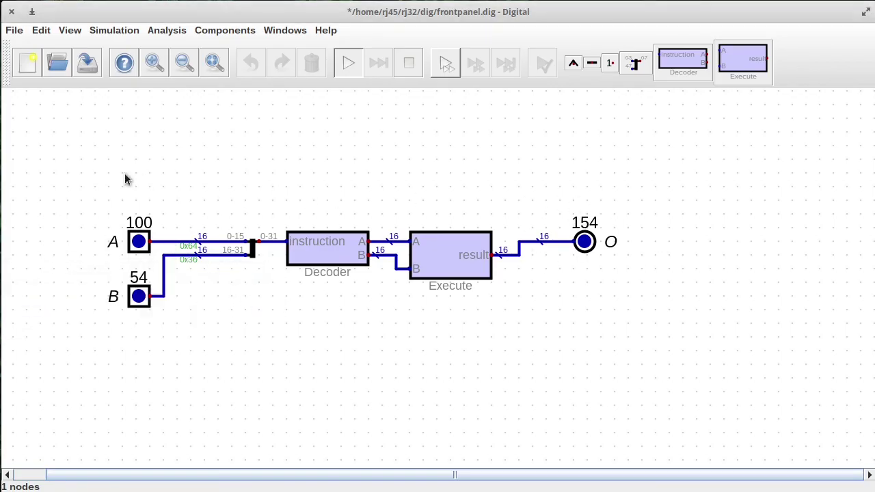